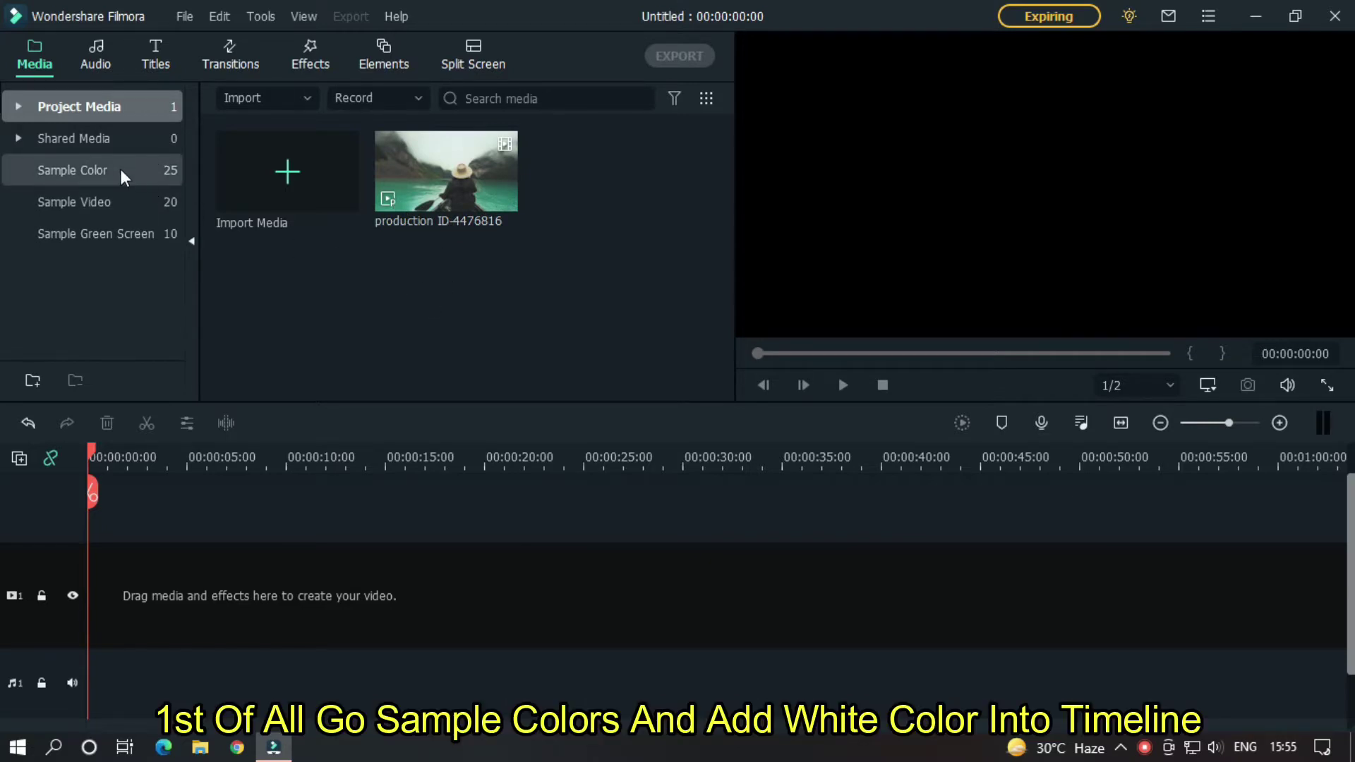
Add the White colour clip to the timeline and lengthen it to about ten seconds.
left_click(109, 171)
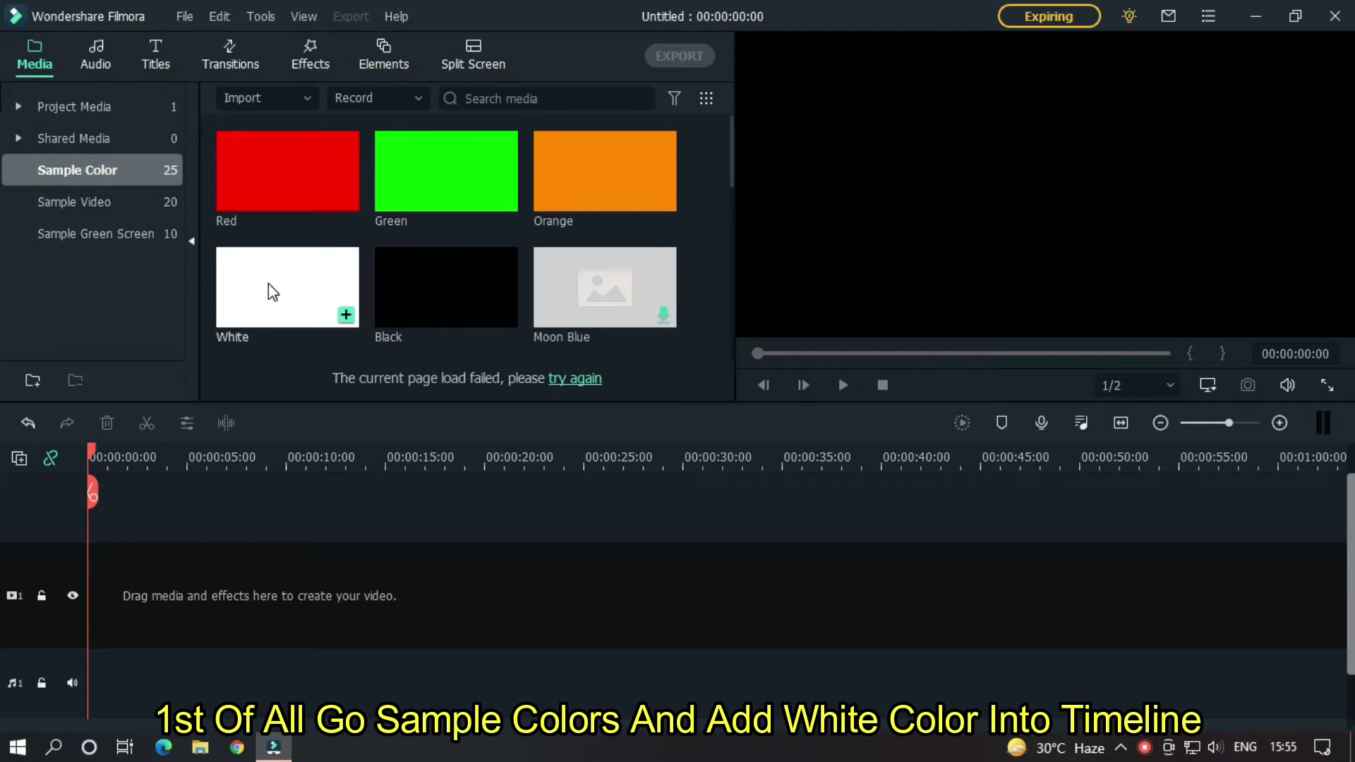
left_click_drag(272, 292, 87, 635)
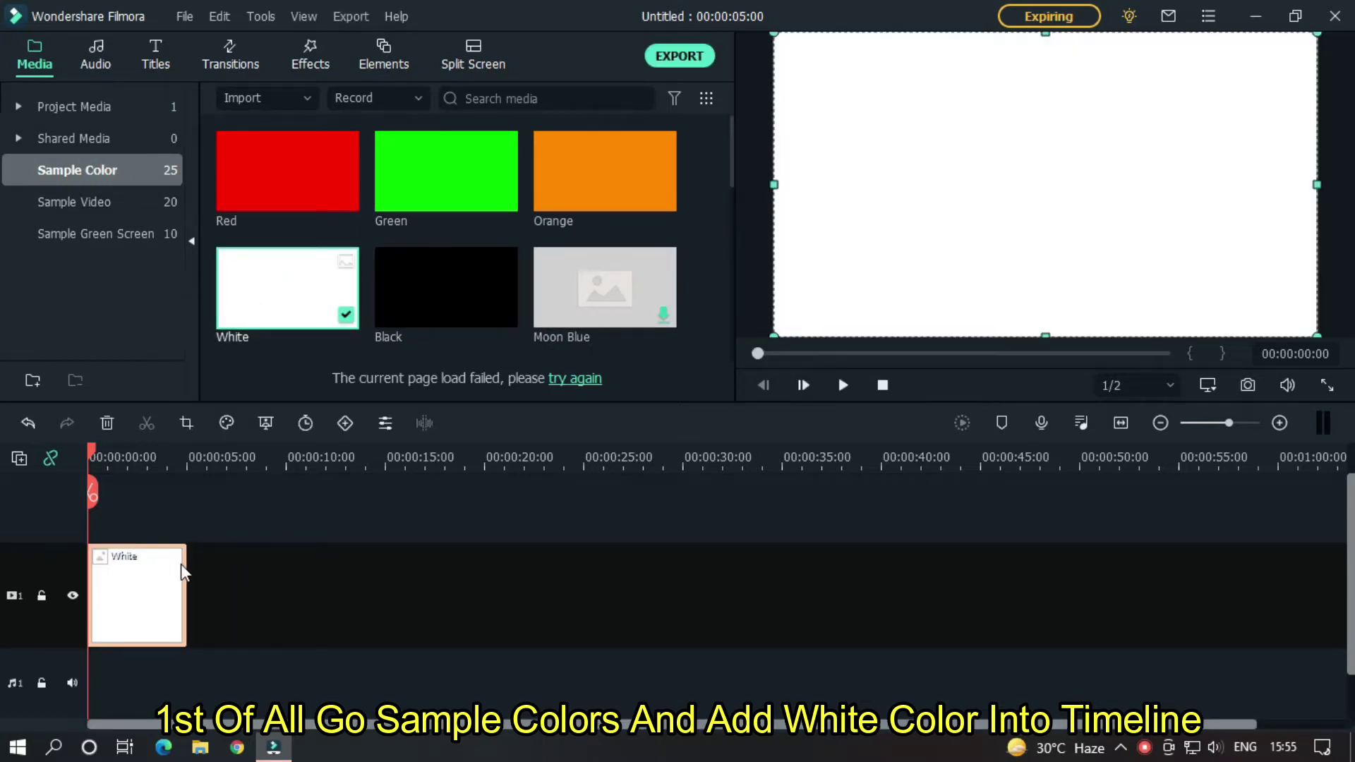
left_click_drag(185, 564, 284, 564)
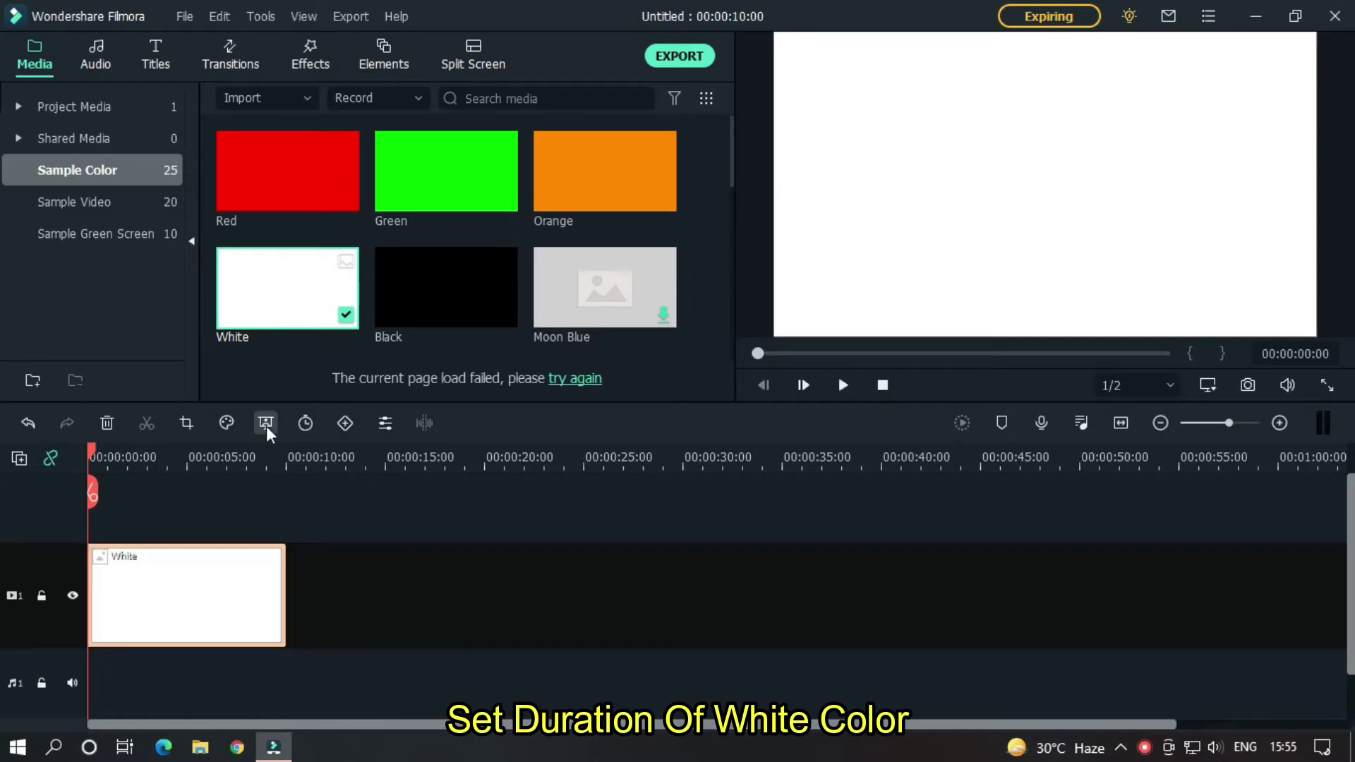
Place the boat video above the white clip, keep project settings, and trim it to match.
left_click(75, 106)
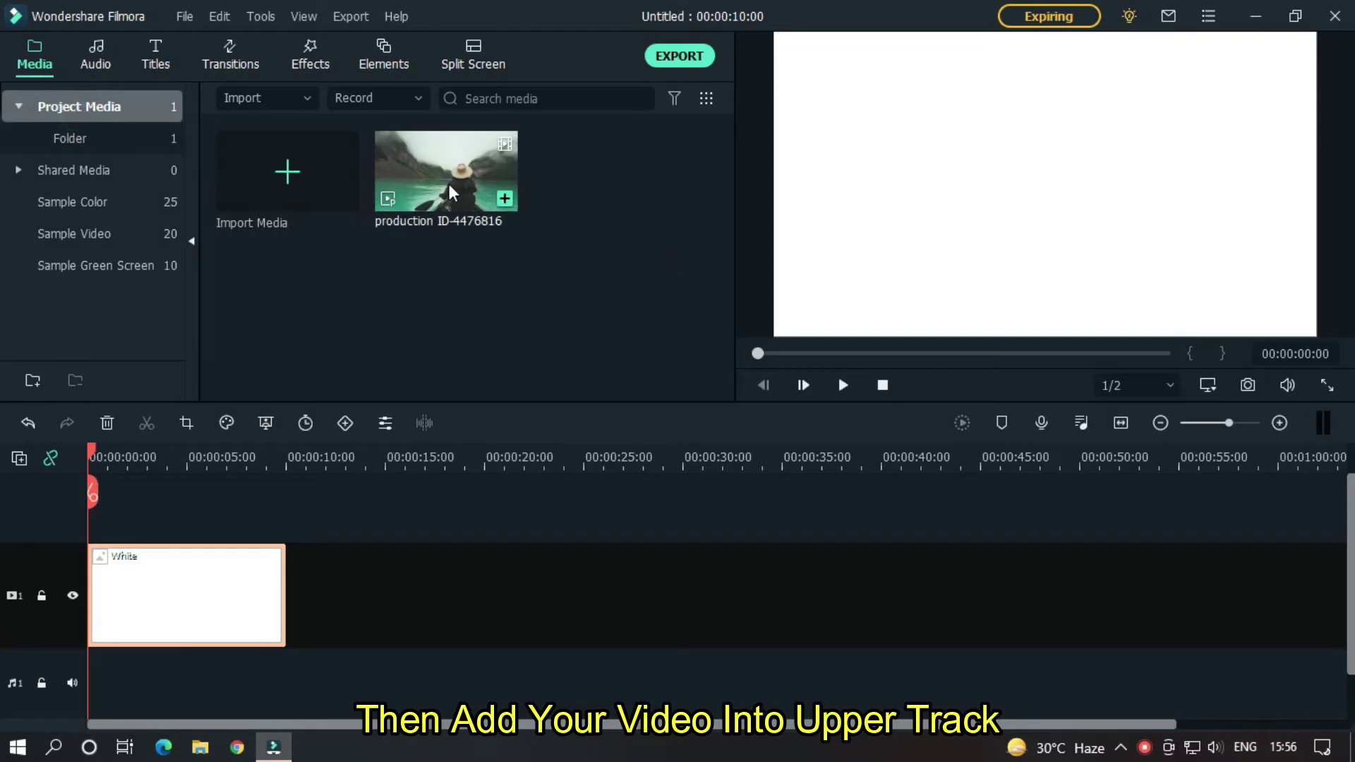
left_click_drag(449, 185, 85, 525)
left_click(802, 412)
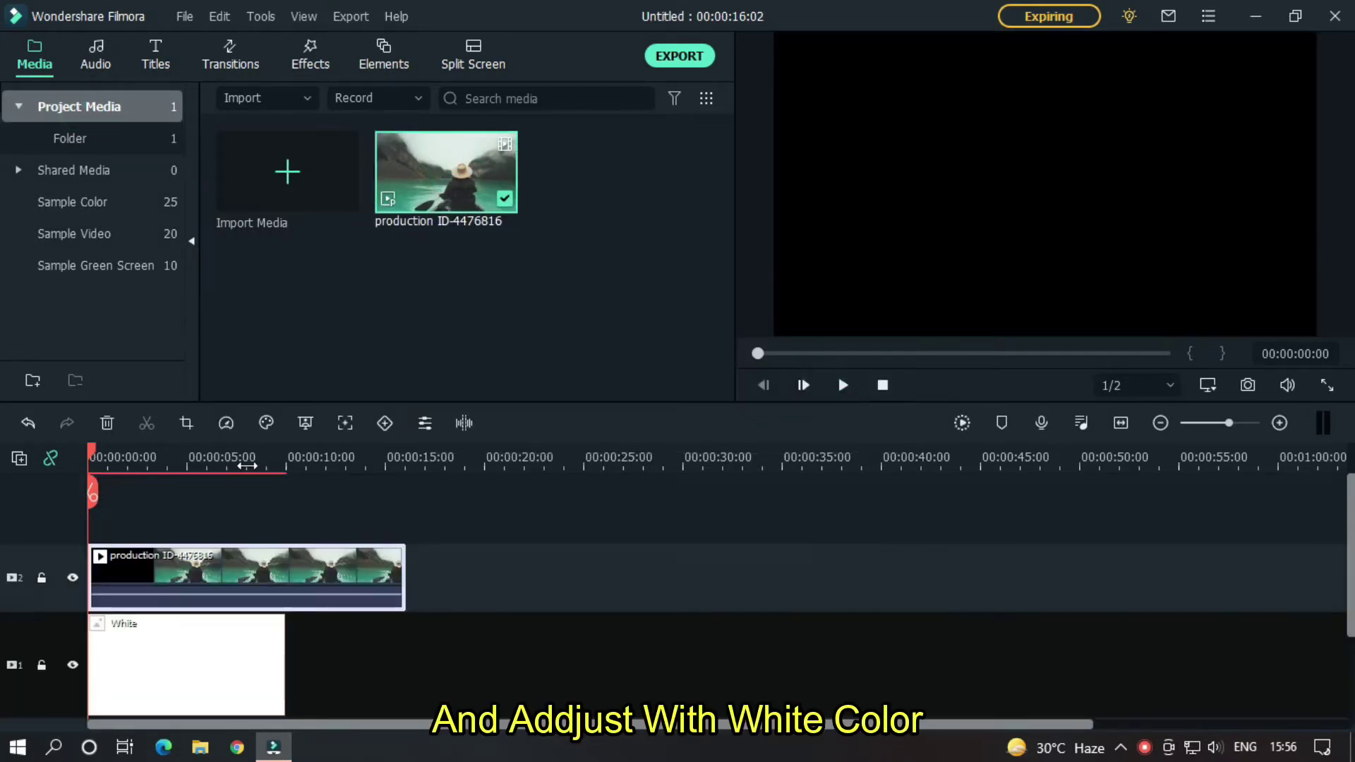
scroll(250, 467, "up", 3)
left_click(120, 458)
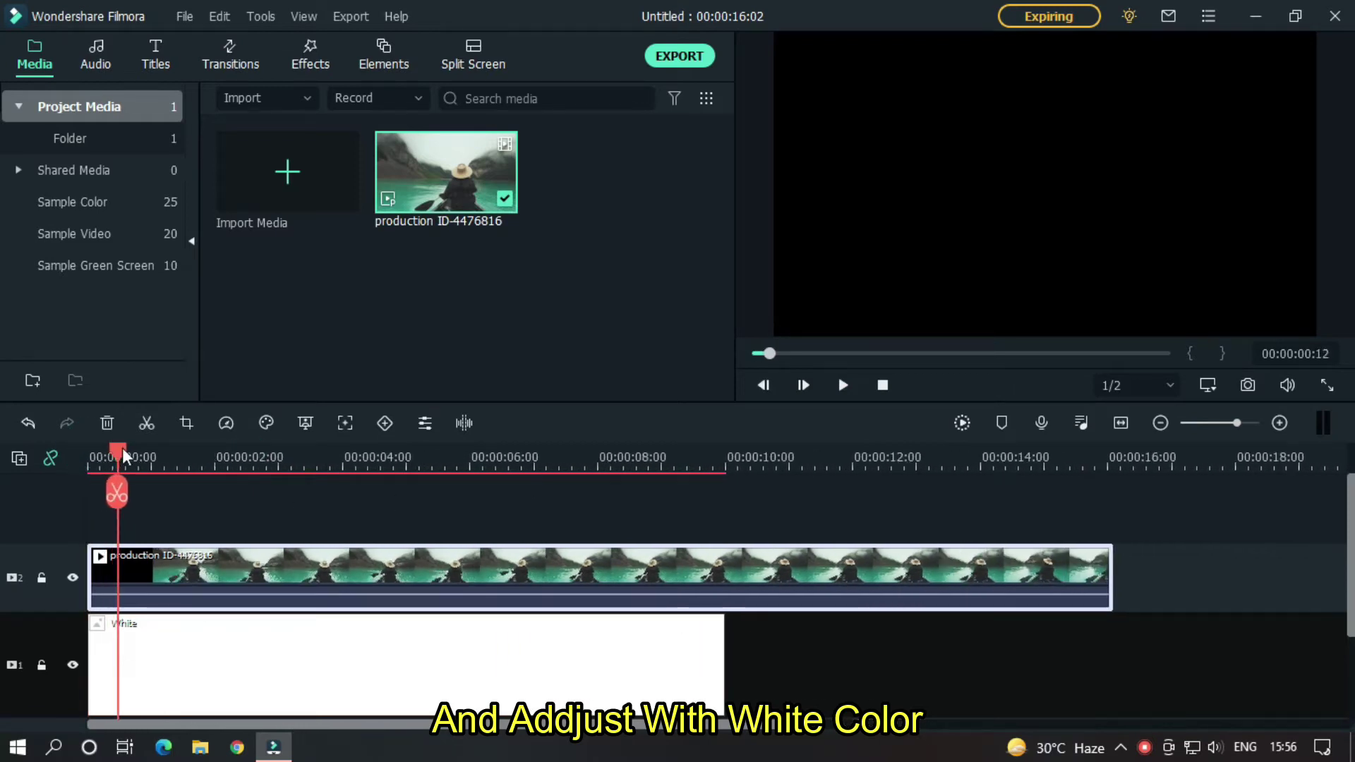
left_click(635, 577)
left_click_drag(1110, 583, 723, 577)
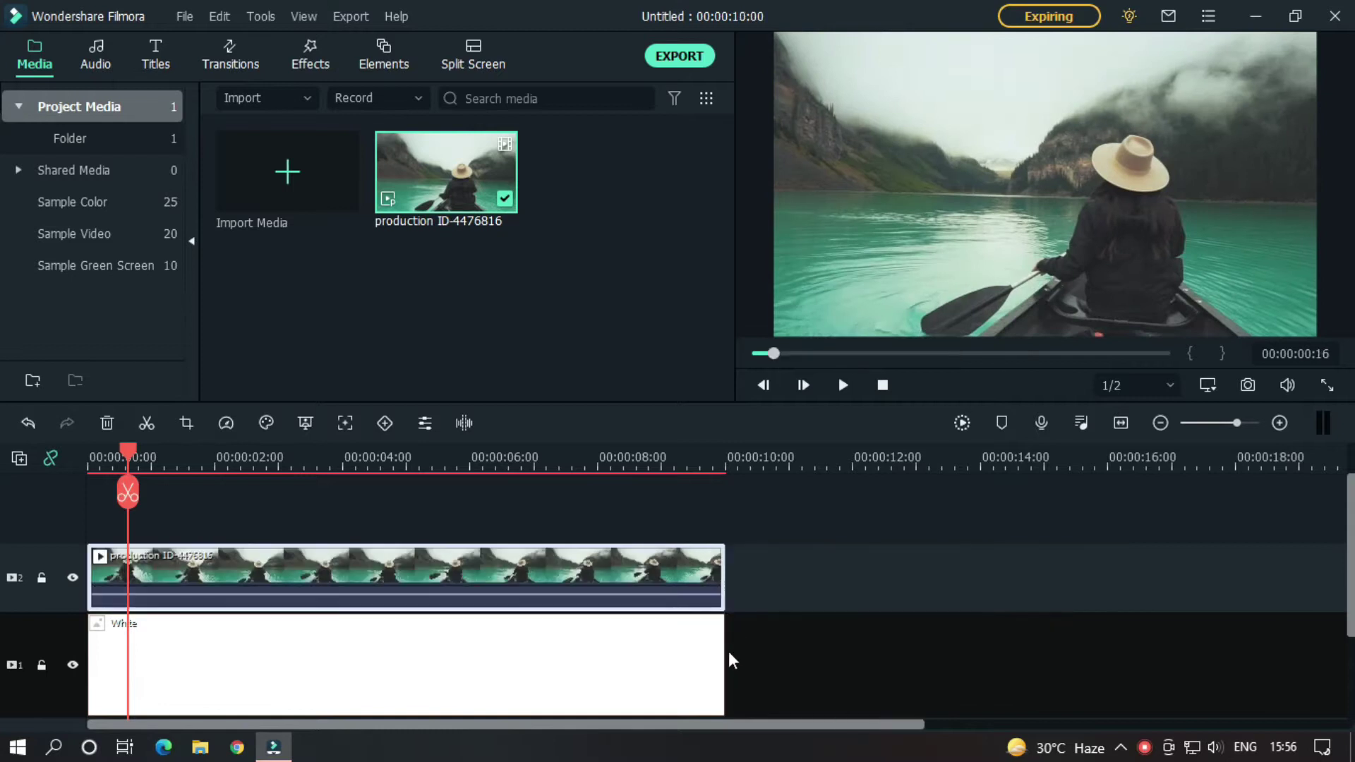
left_click_drag(127, 457, 89, 457)
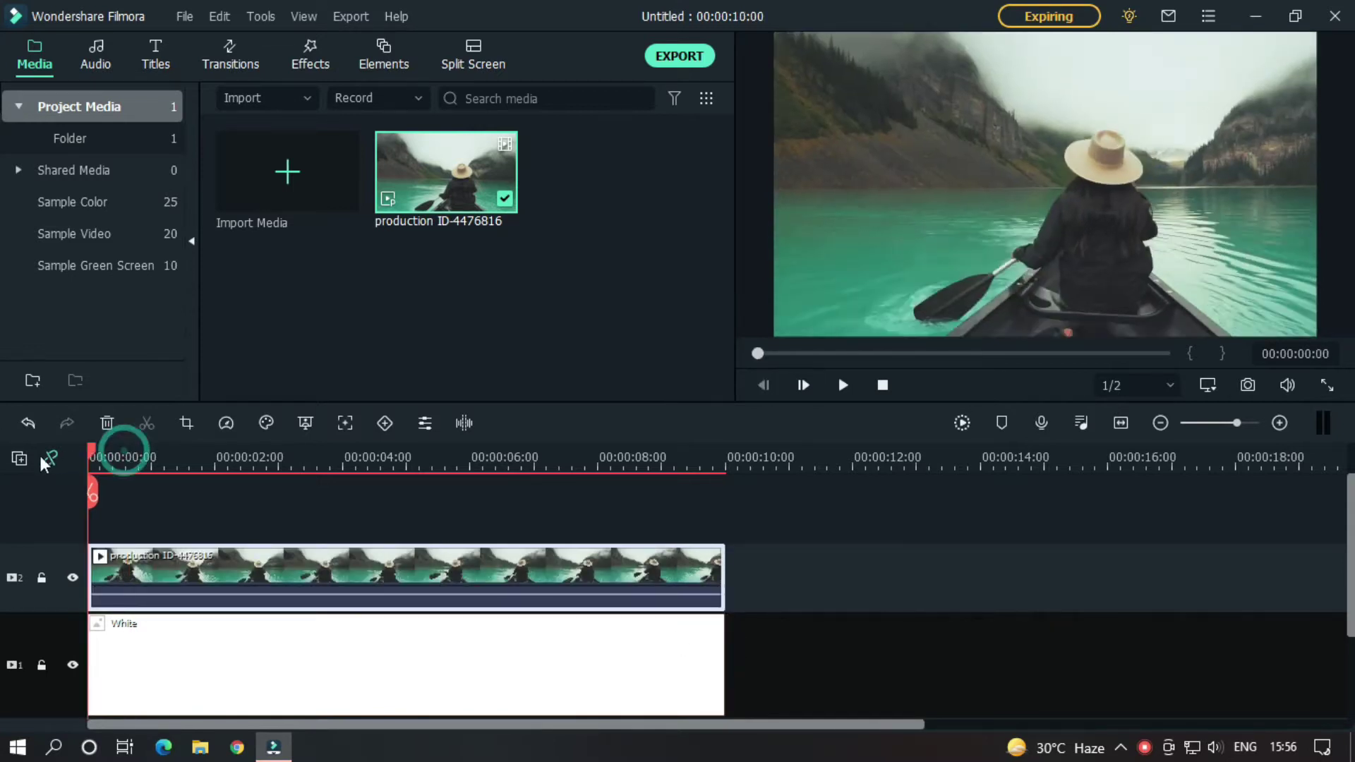
Scale the boat video to 70% in its Transform settings.
double_click(337, 579)
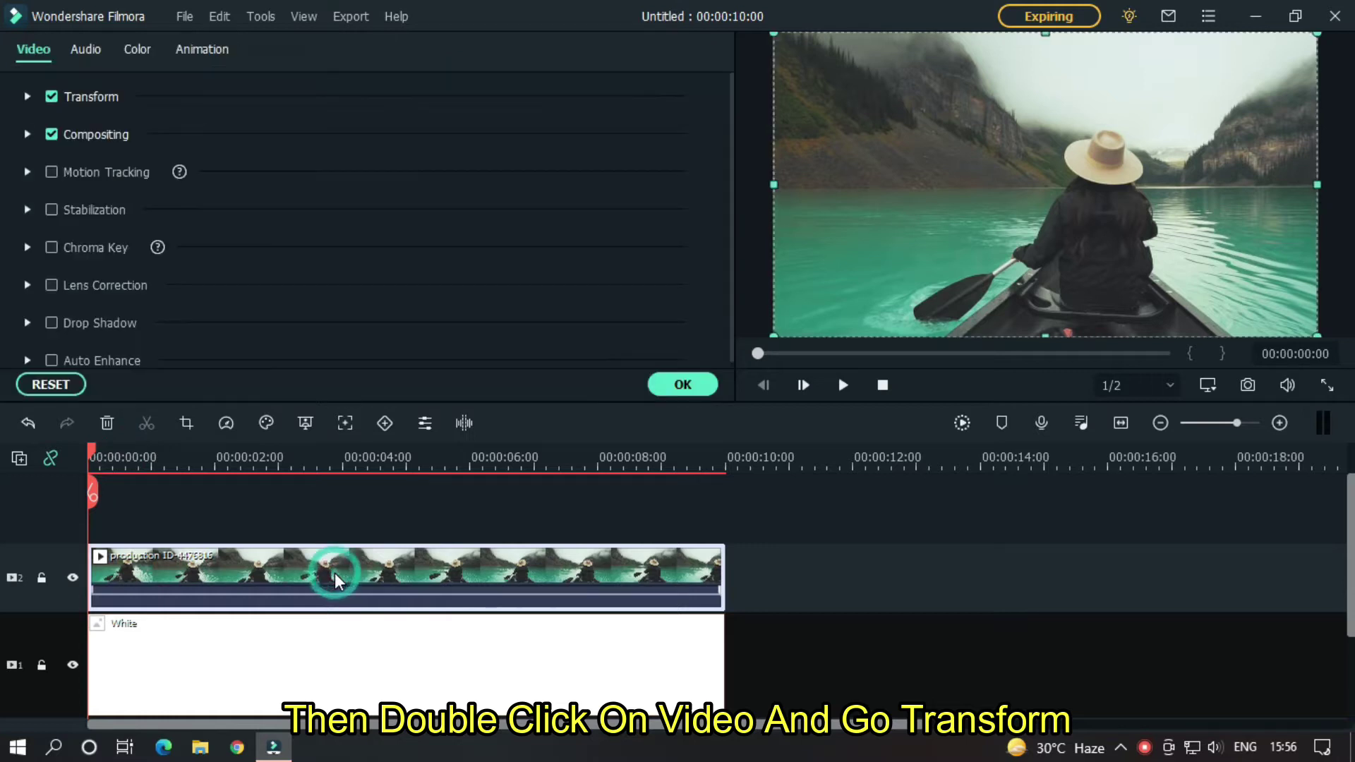
left_click(29, 96)
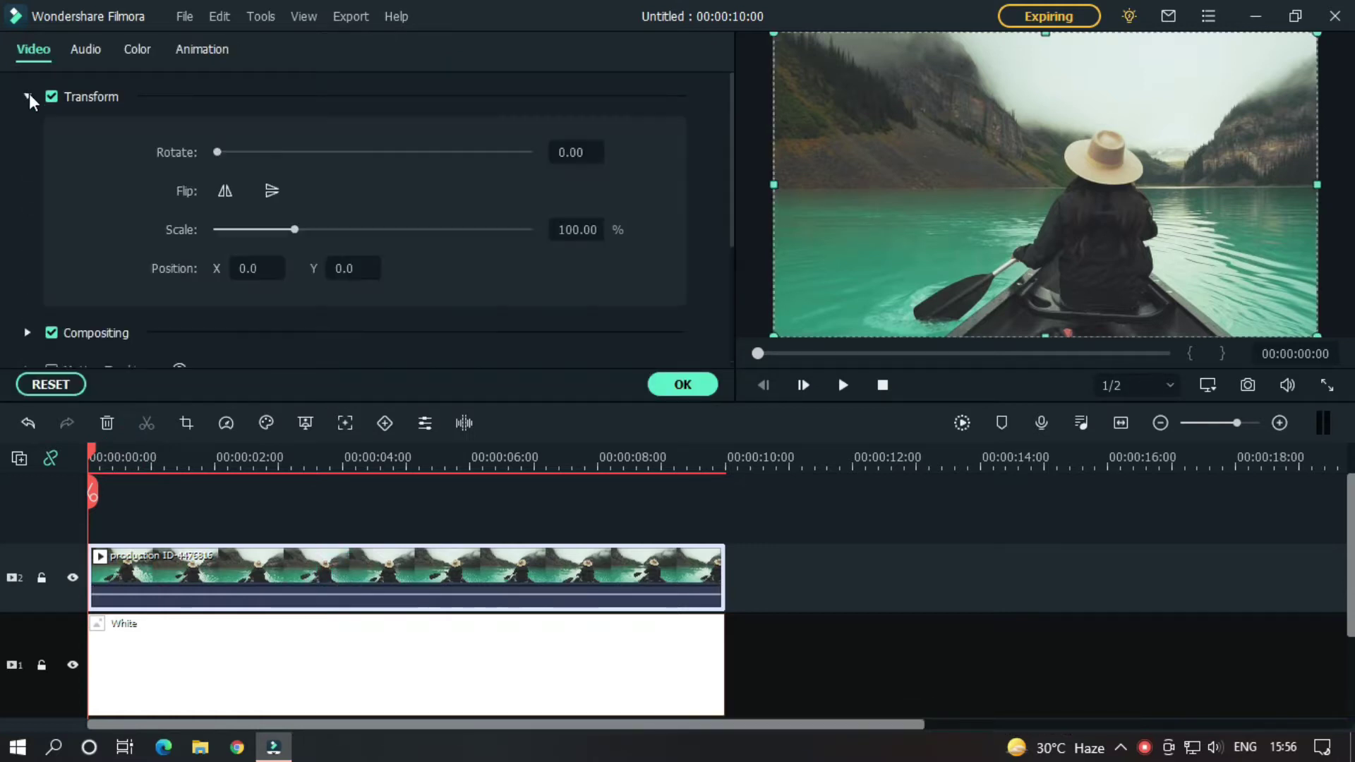
double_click(577, 230)
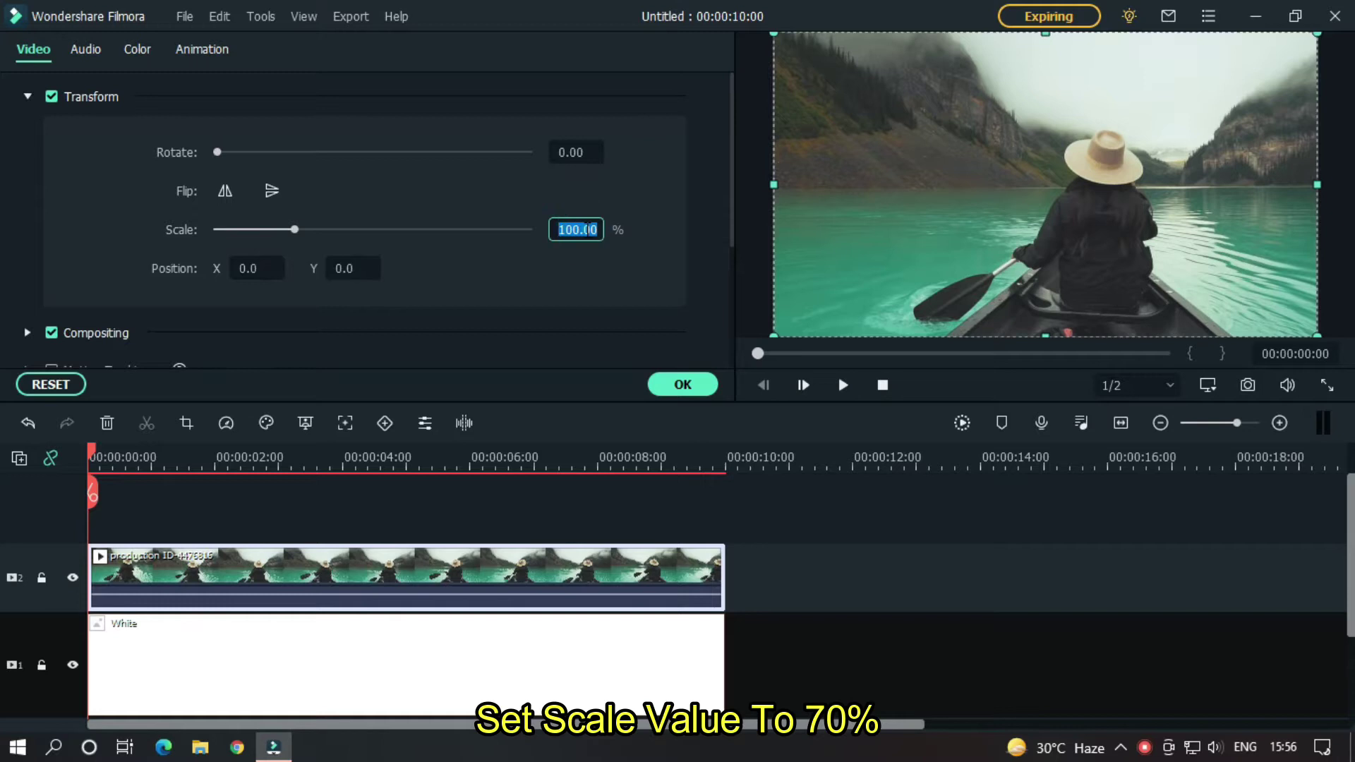
type("70")
key("Return")
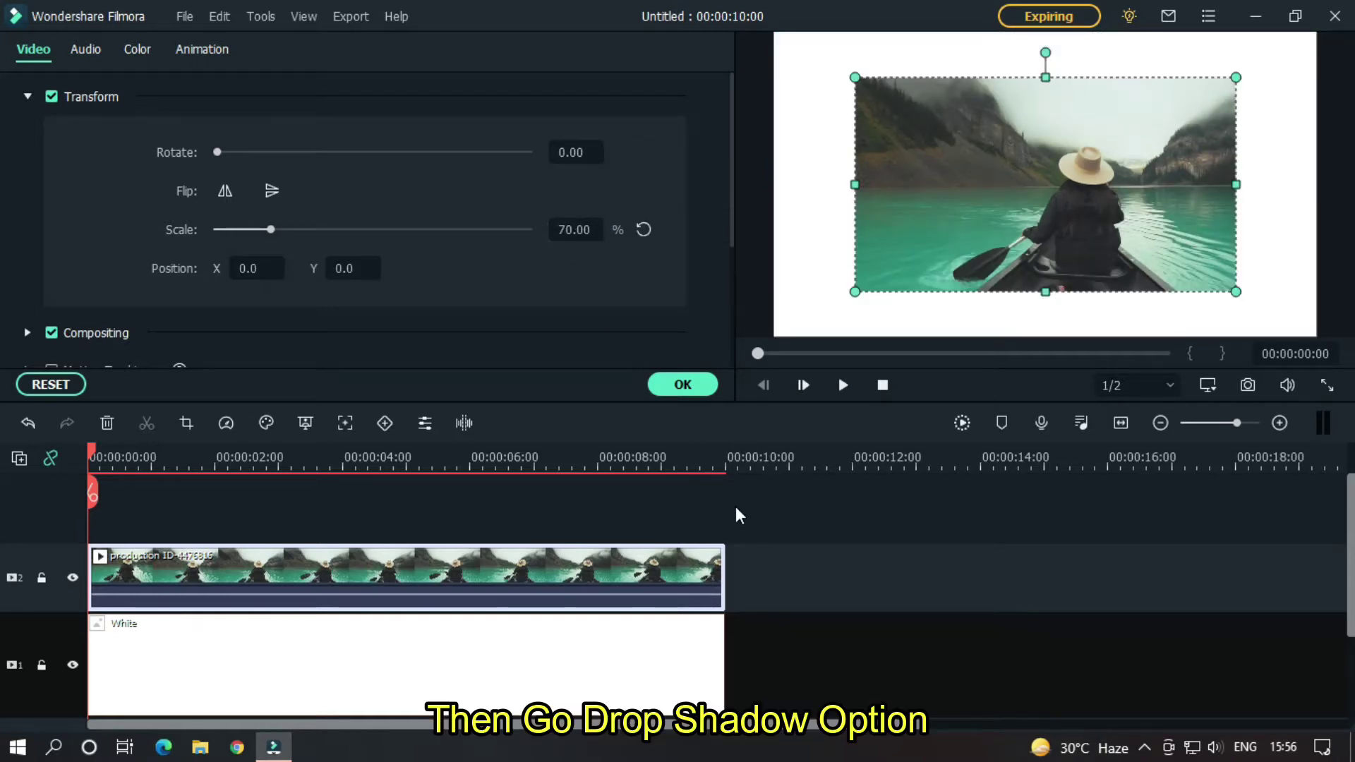
left_click(28, 97)
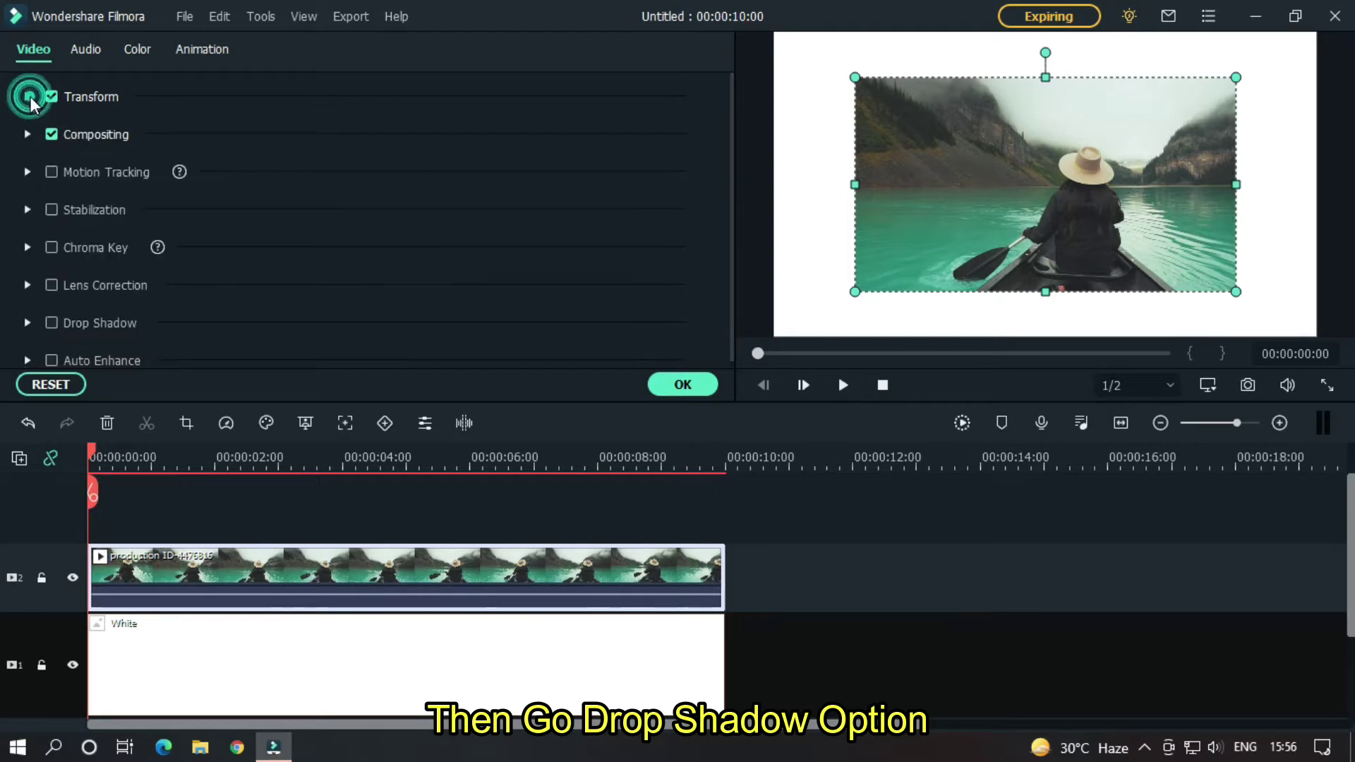
Enable a dark grey drop shadow with distance 7 and blur 10.
left_click(53, 323)
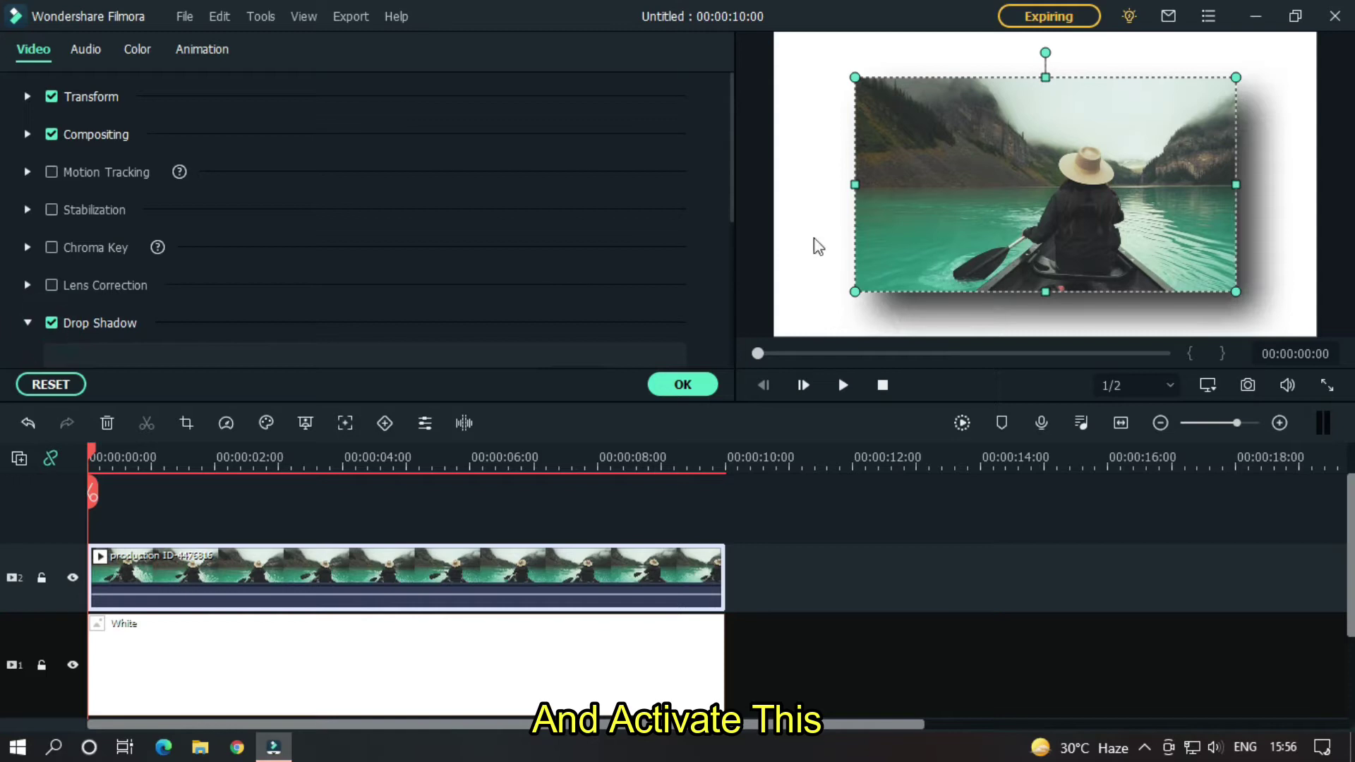
left_click_drag(737, 129, 732, 239)
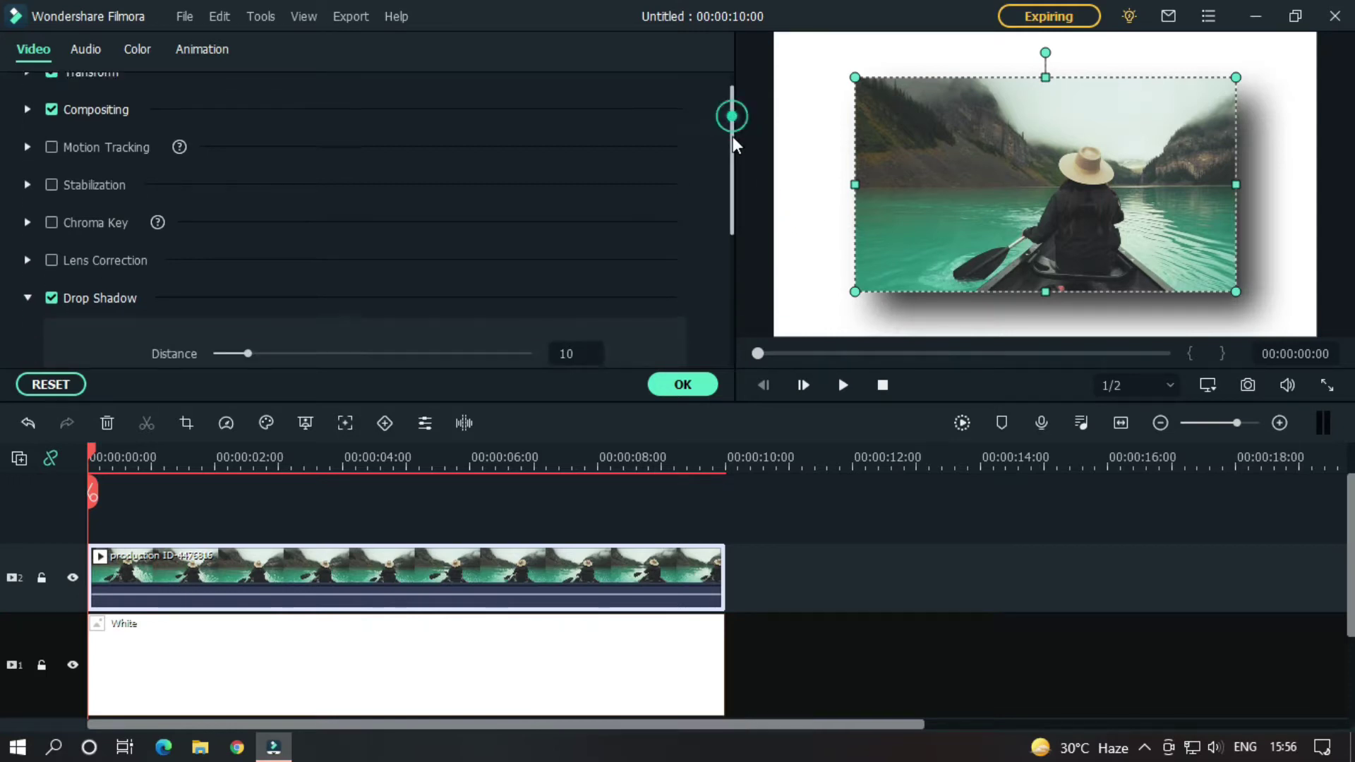
double_click(570, 146)
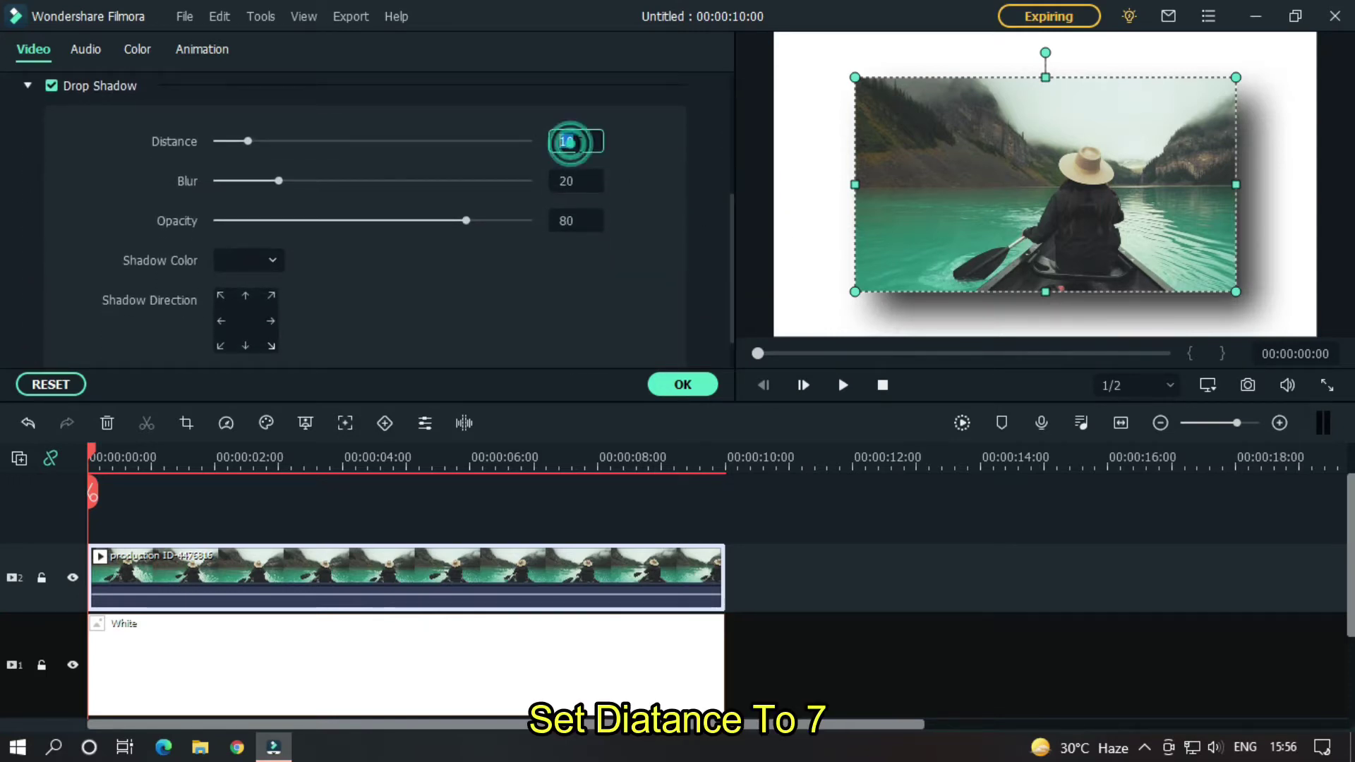
type("7")
key("Return")
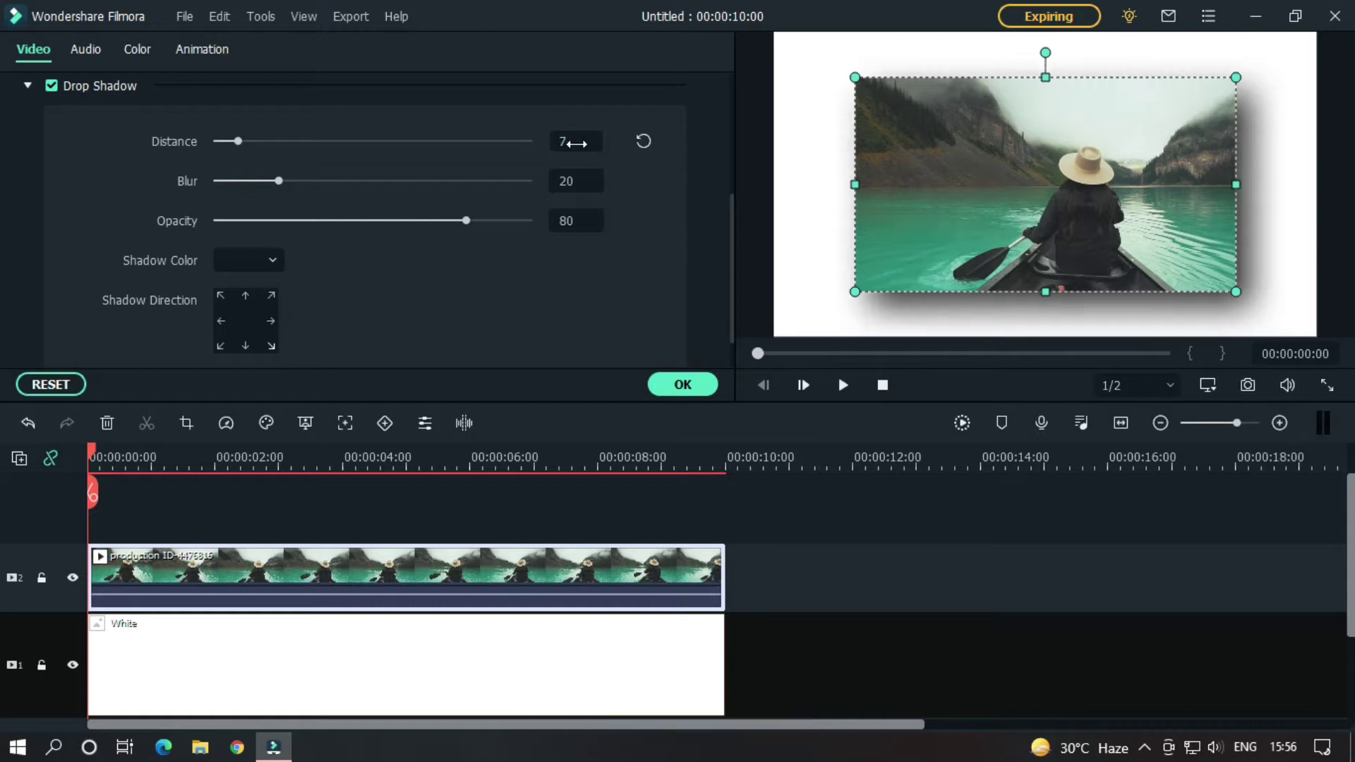
double_click(578, 180)
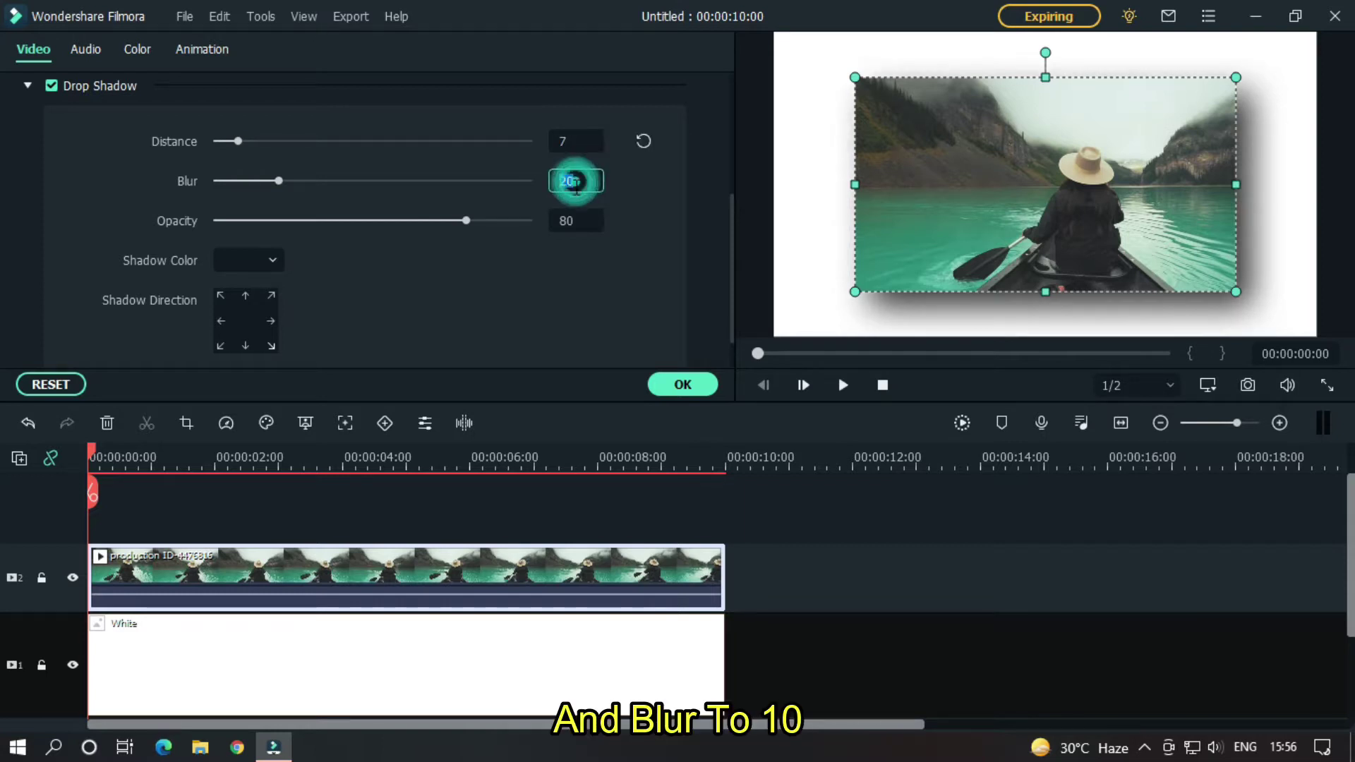
type("10")
key("Return")
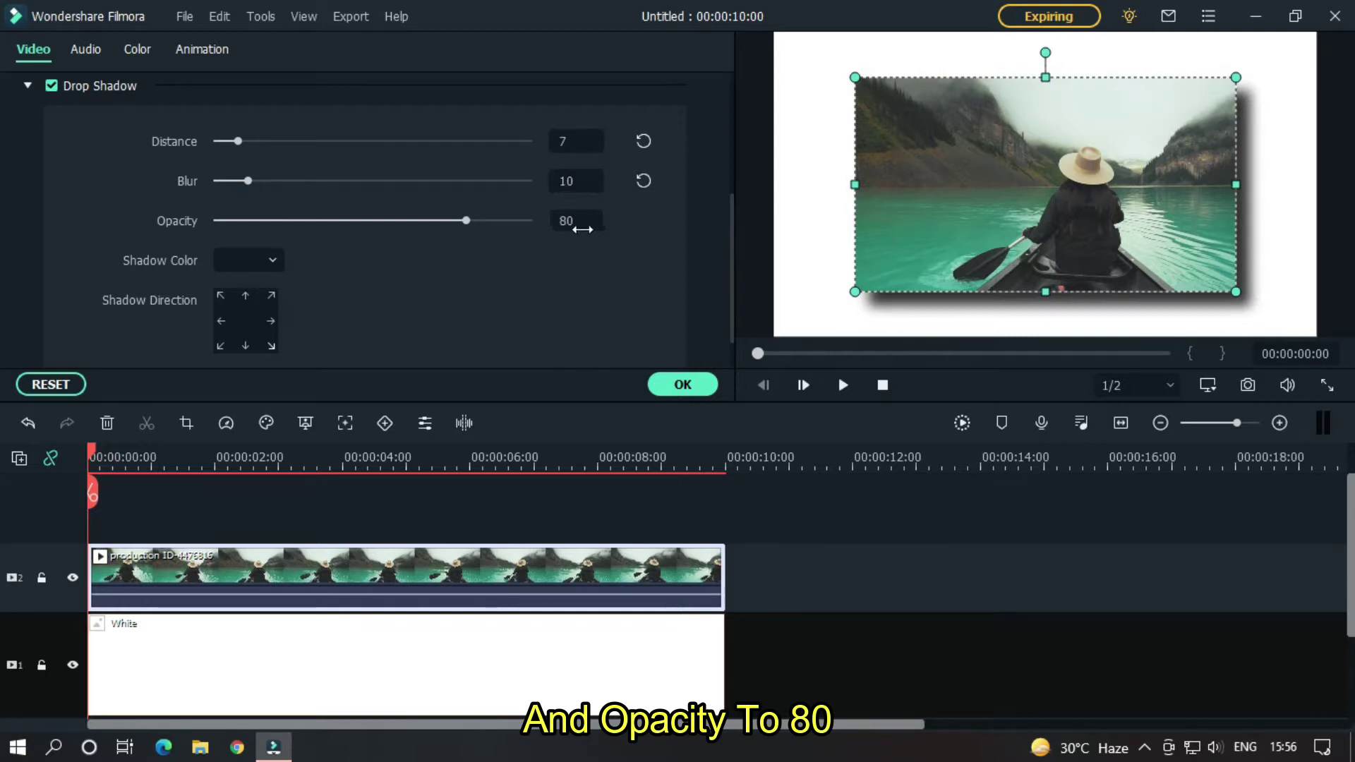
left_click(269, 263)
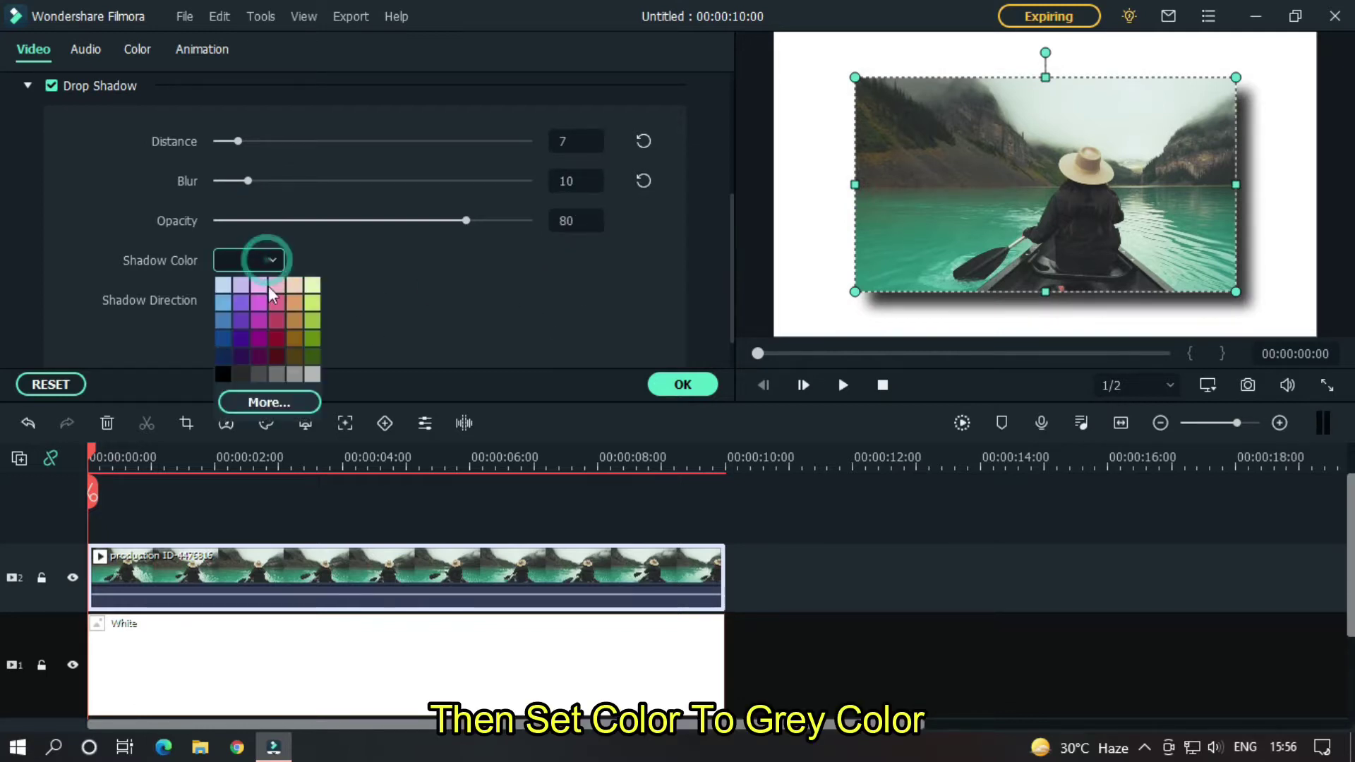
left_click(243, 376)
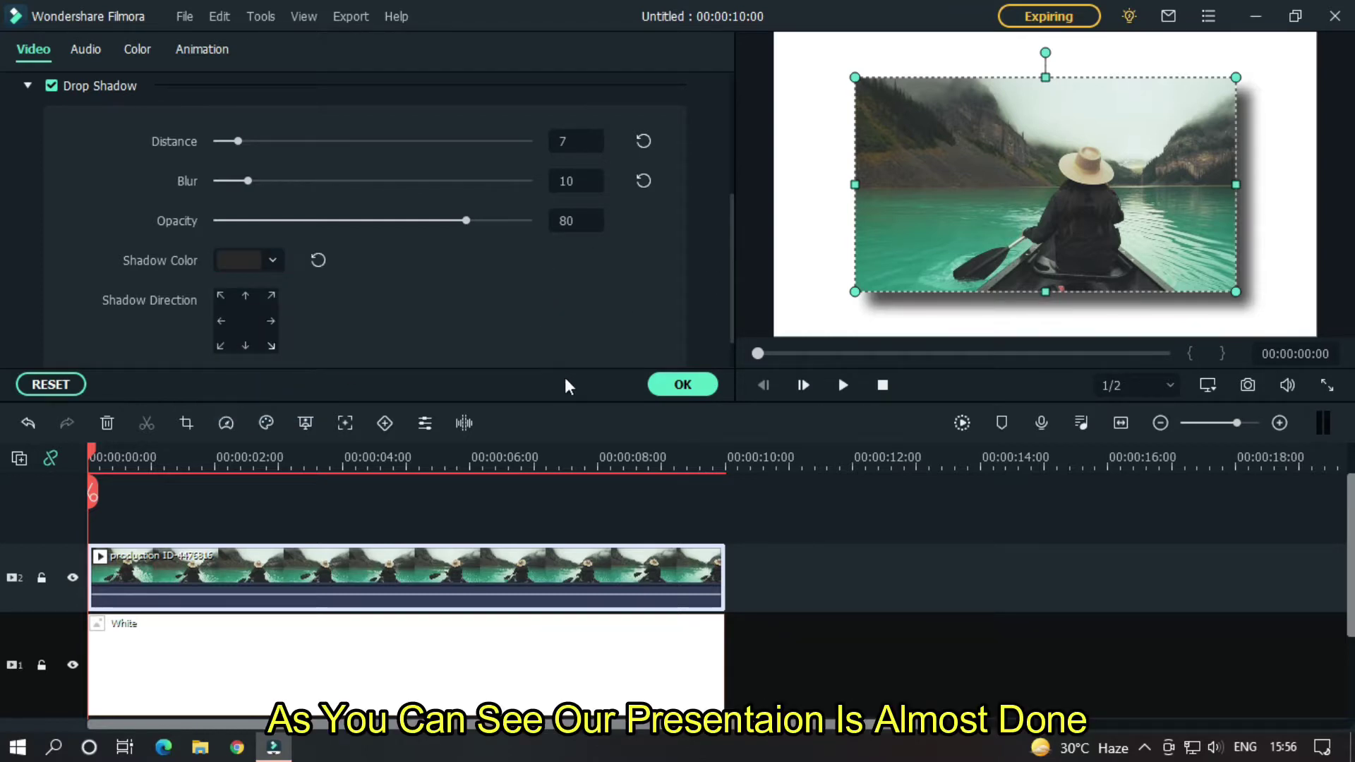
Preview the shadowed video and confirm its clip settings.
left_click(679, 497)
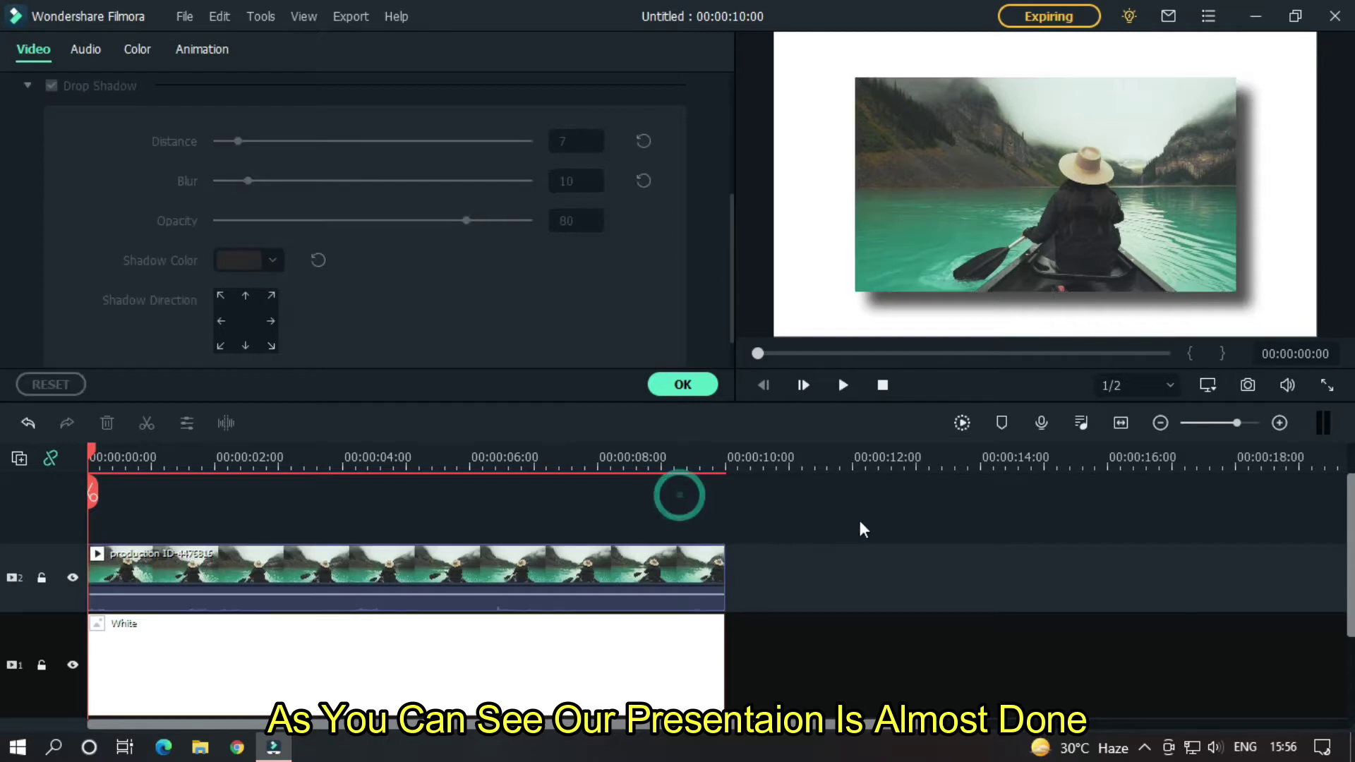
key("space")
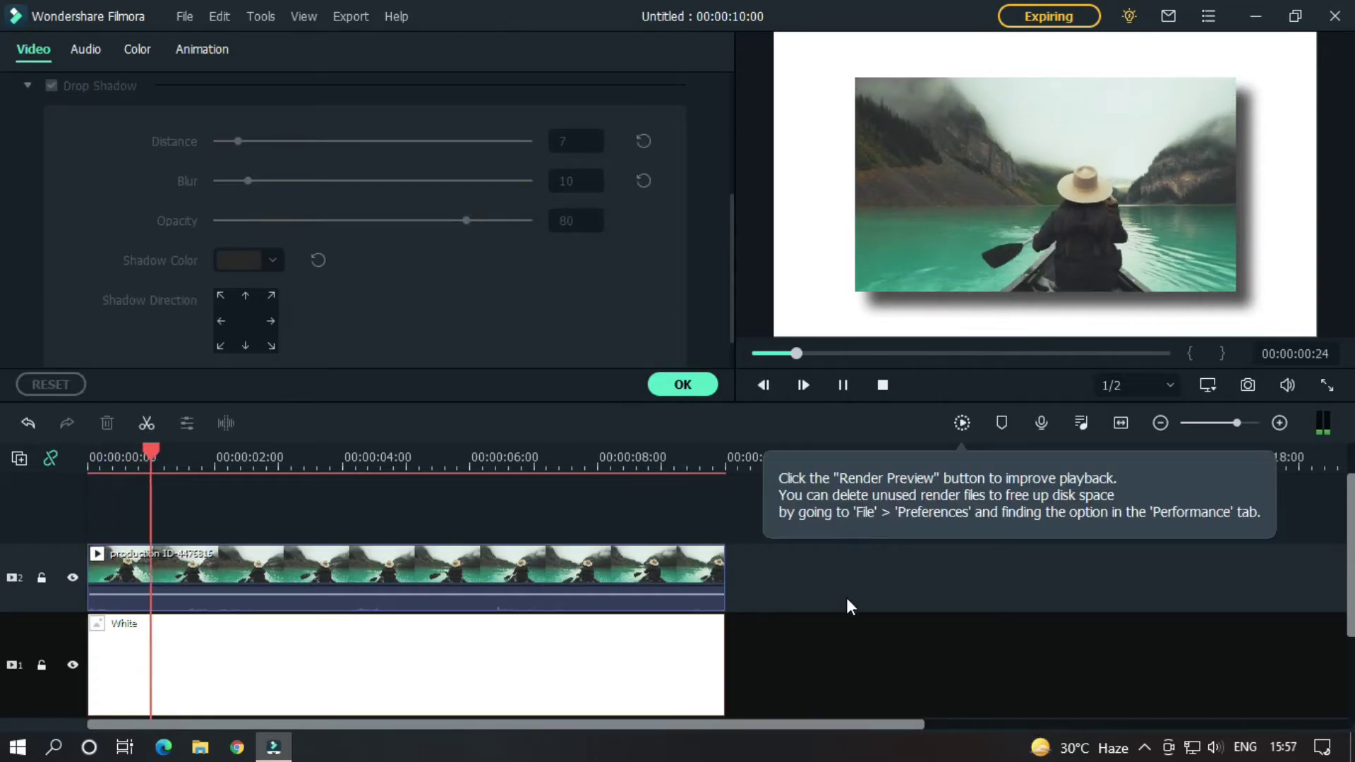
key("space")
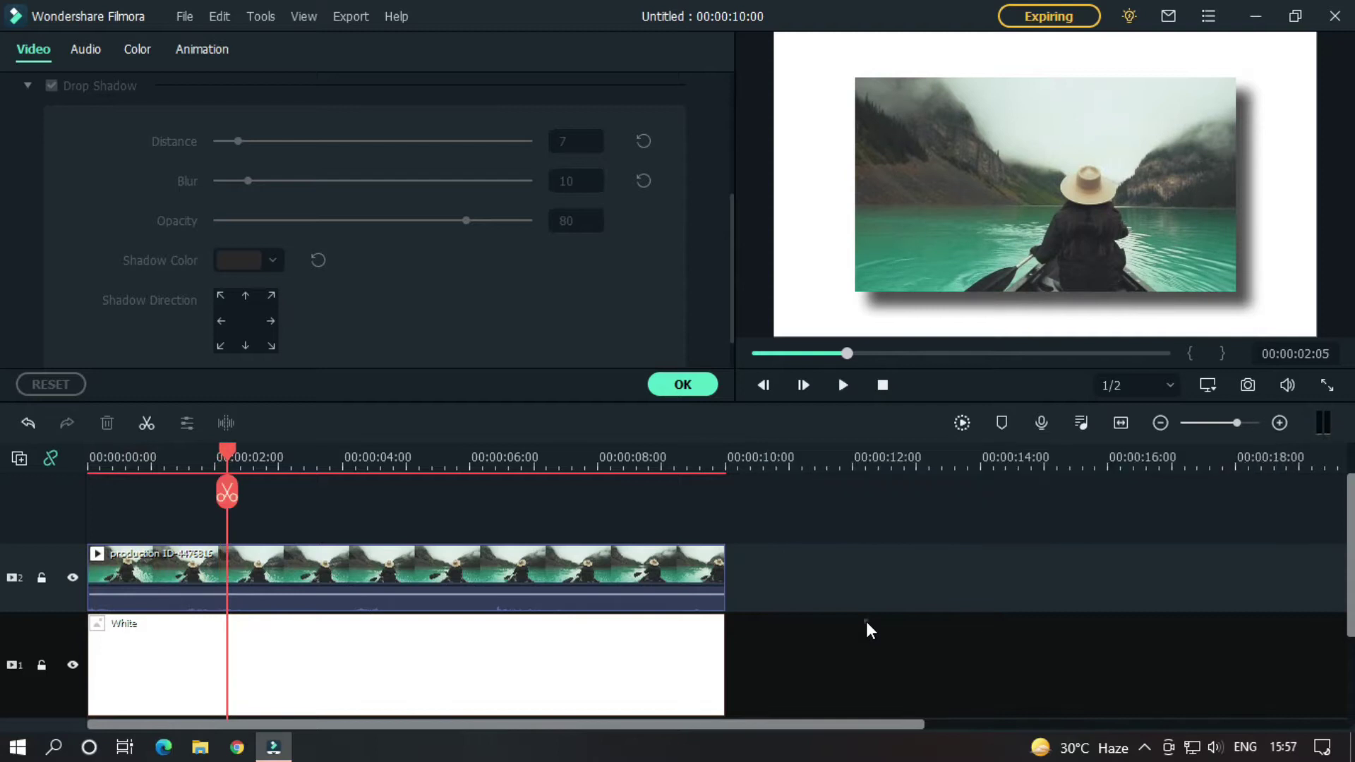
left_click(683, 385)
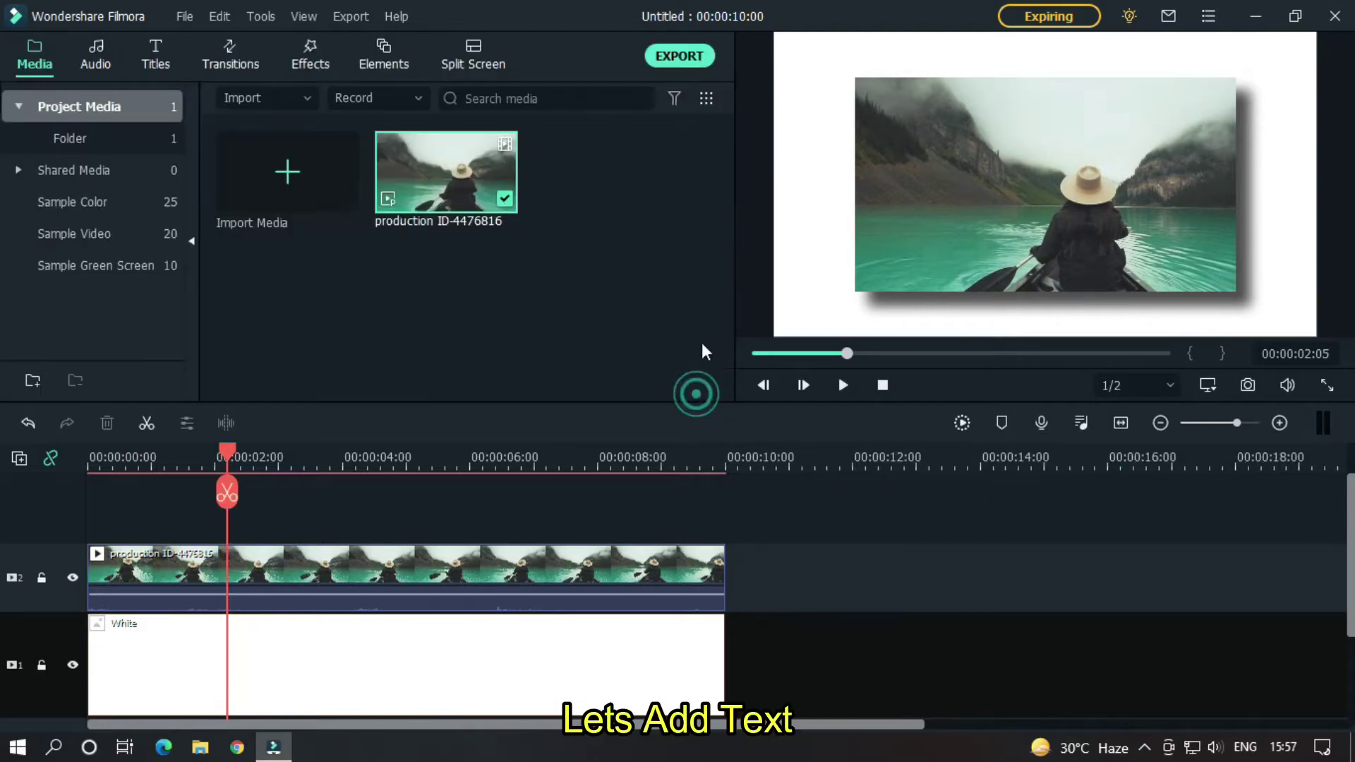
Put the Default Title on the upper track, spanning all ten seconds, and edit it.
left_click(160, 58)
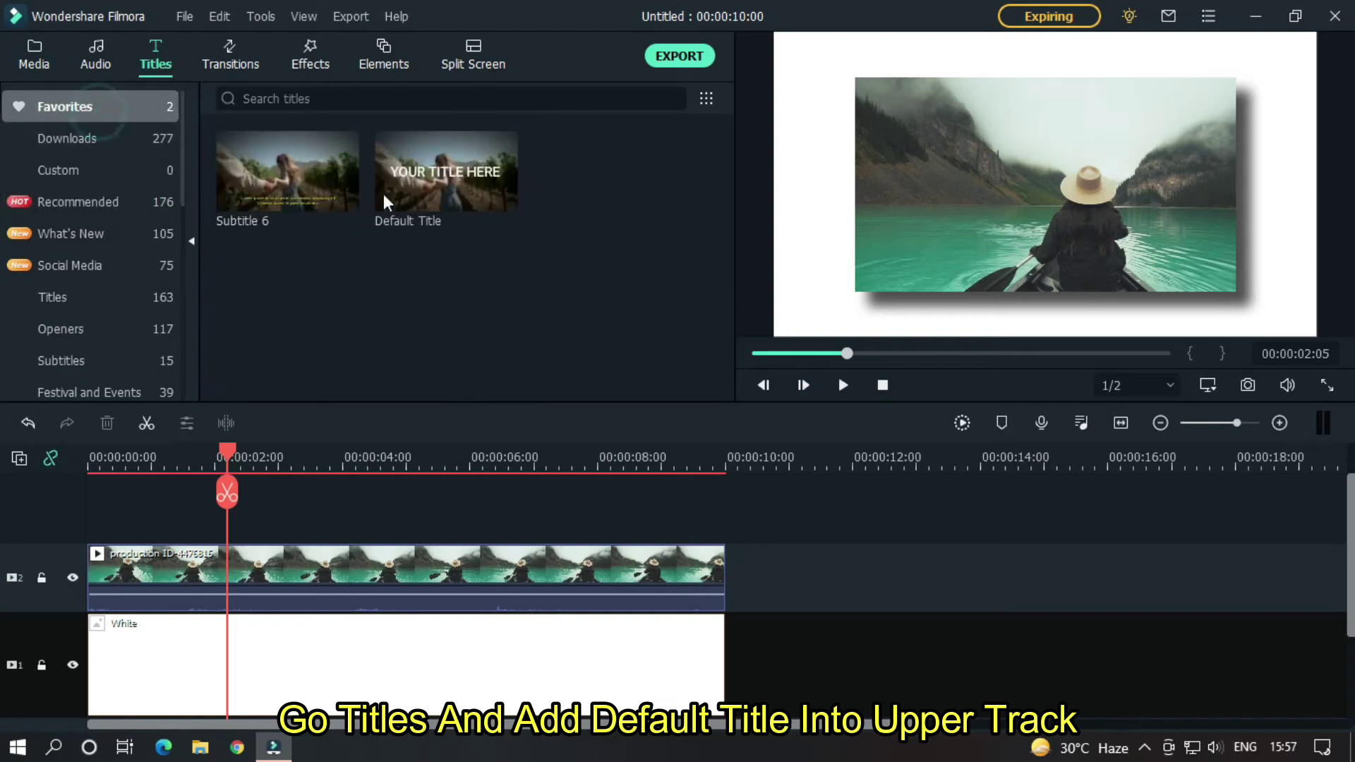
left_click_drag(445, 171, 96, 514)
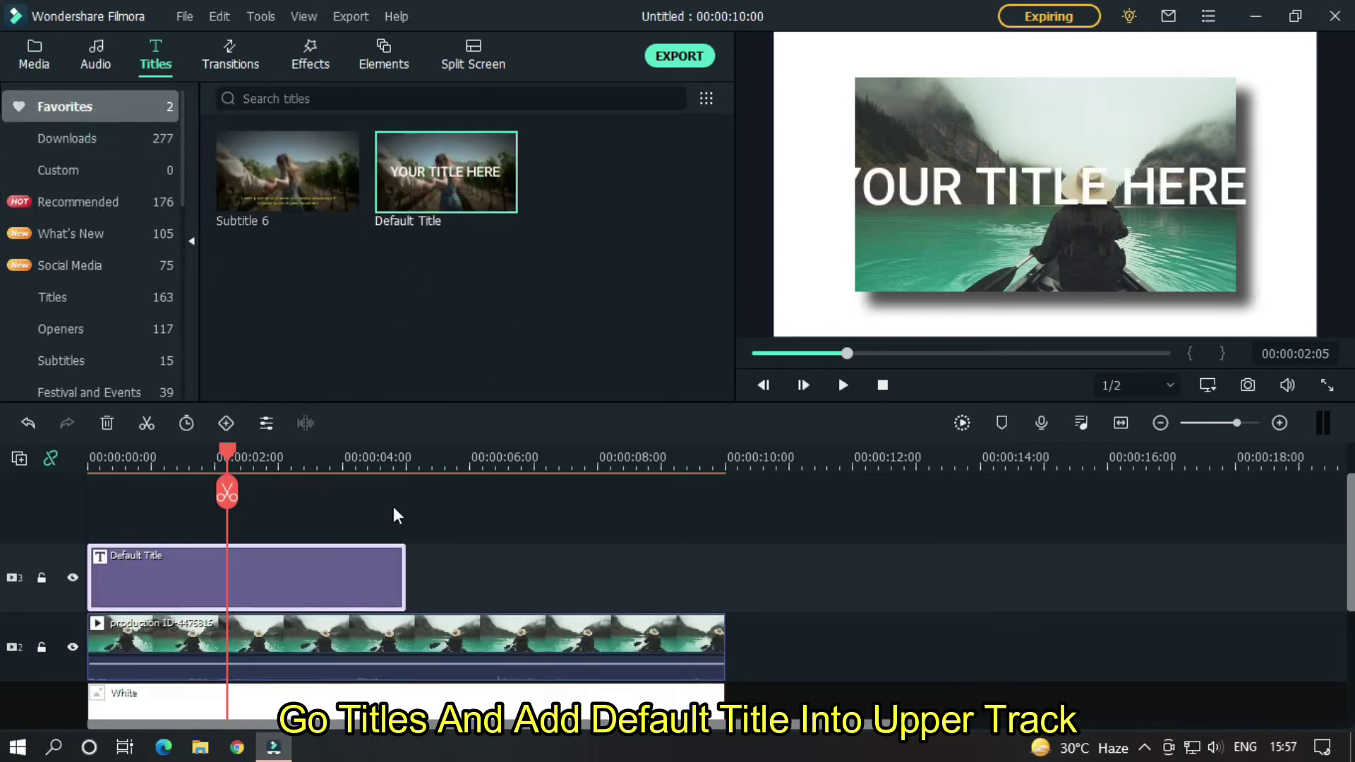
left_click_drag(404, 556, 724, 555)
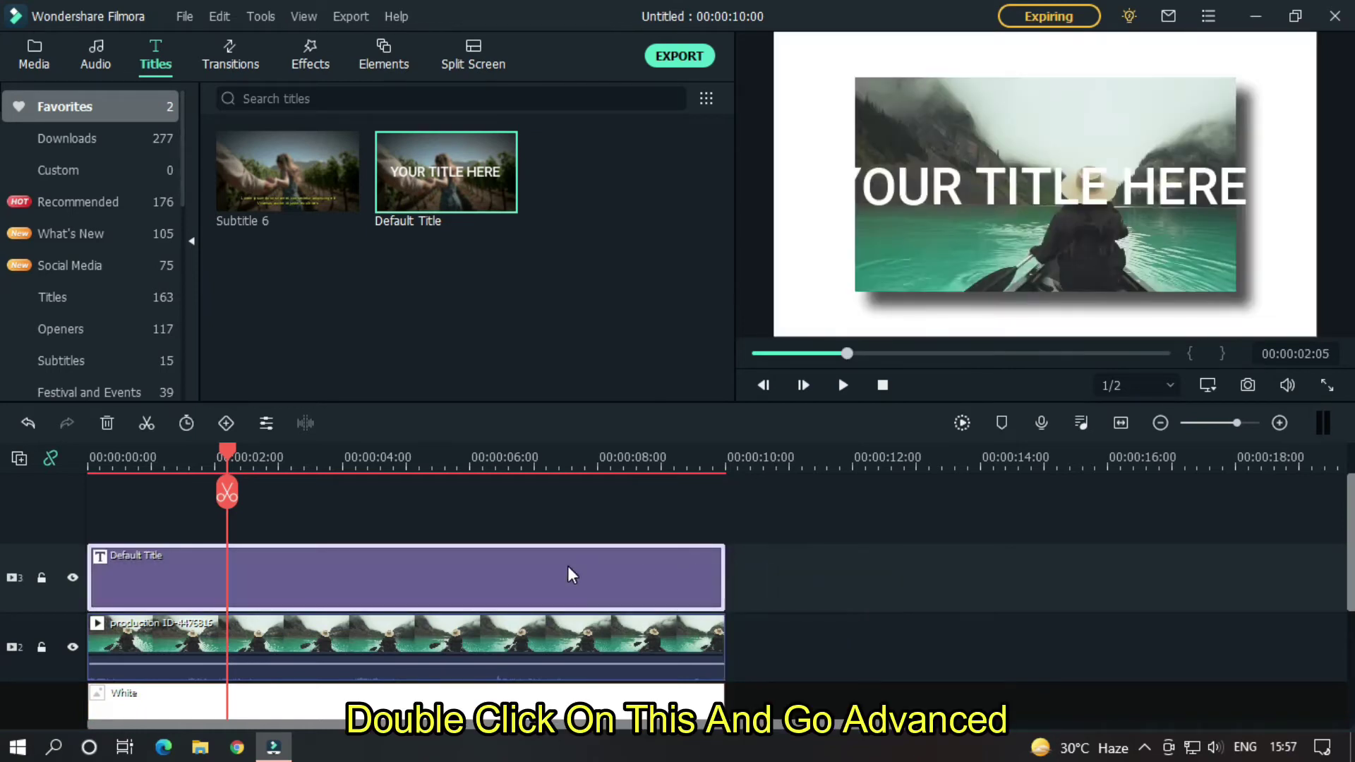
double_click(569, 570)
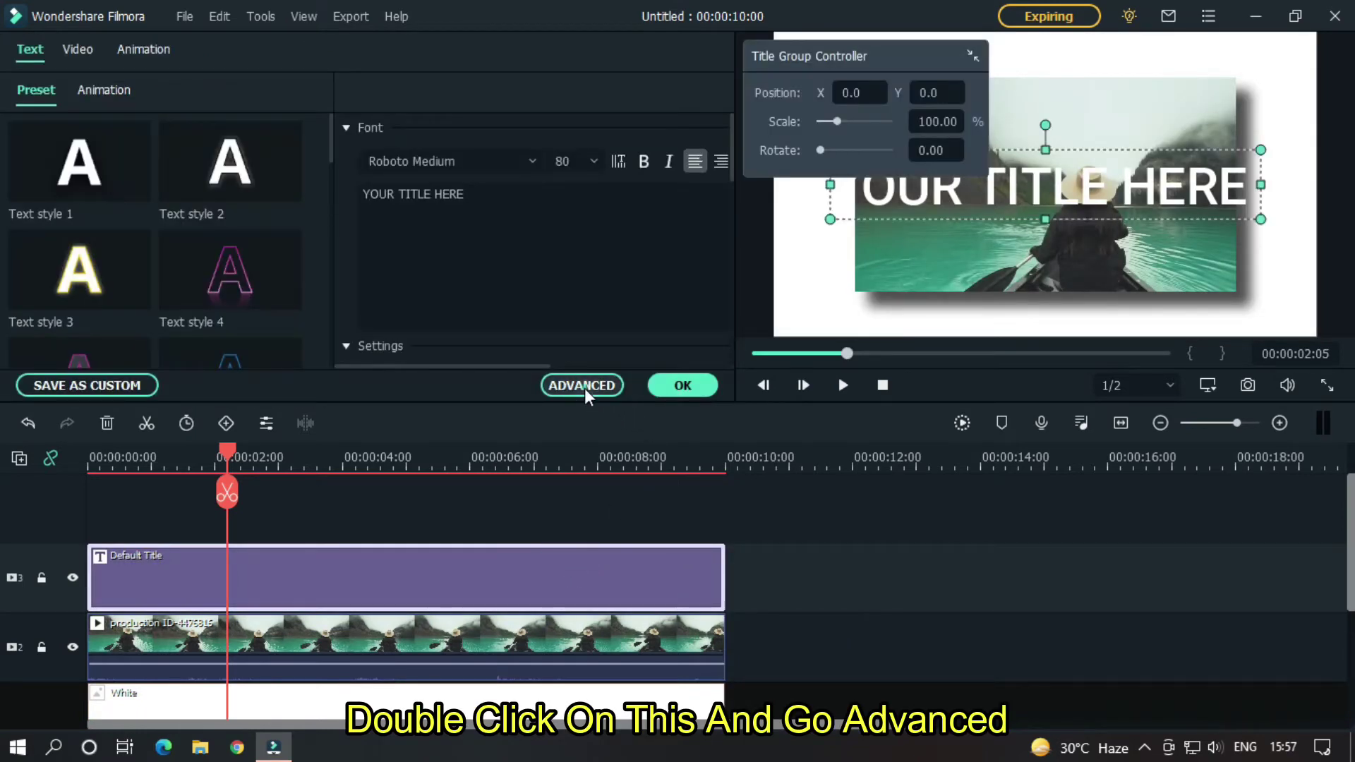
Make the title 'HIGH CLASS PRESENTATION', size 20, letter spacing 5, black, at the top.
left_click(582, 386)
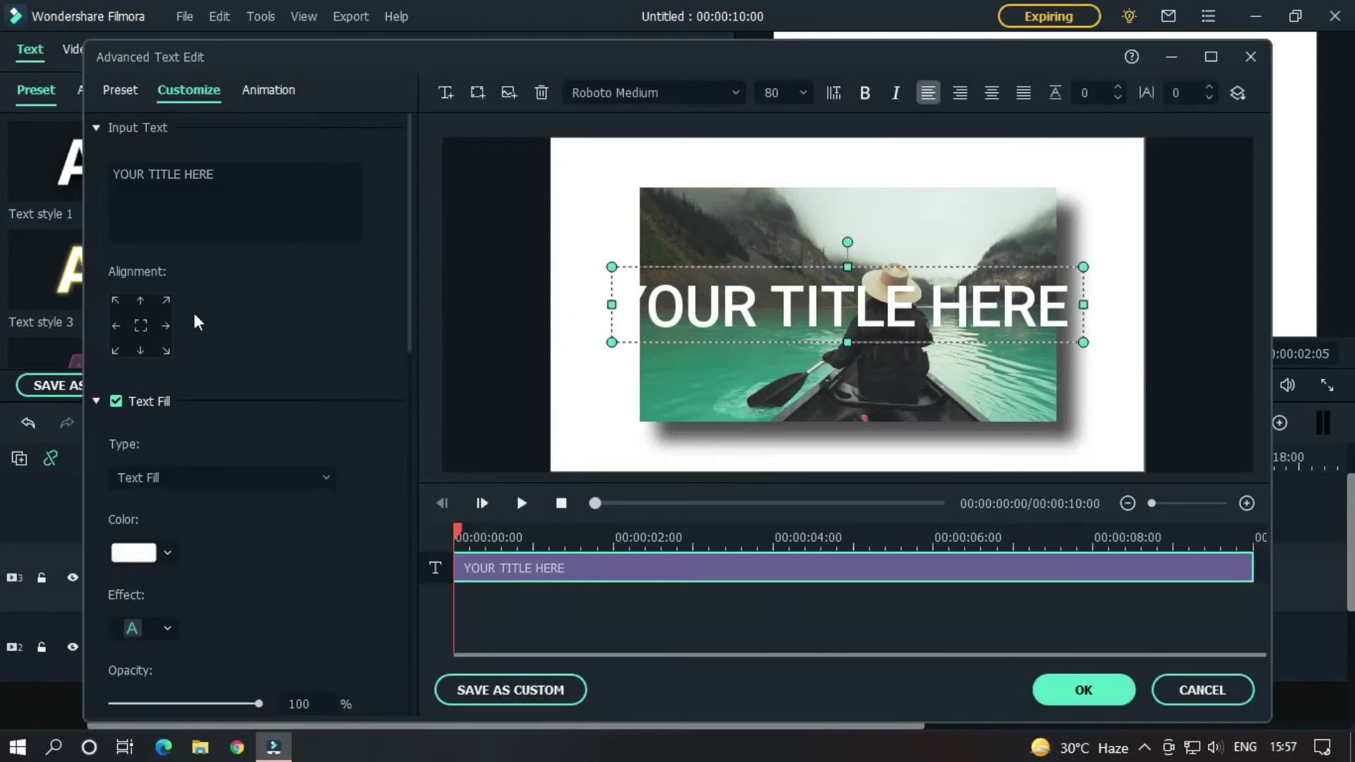
triple_click(233, 174)
type("HIGH")
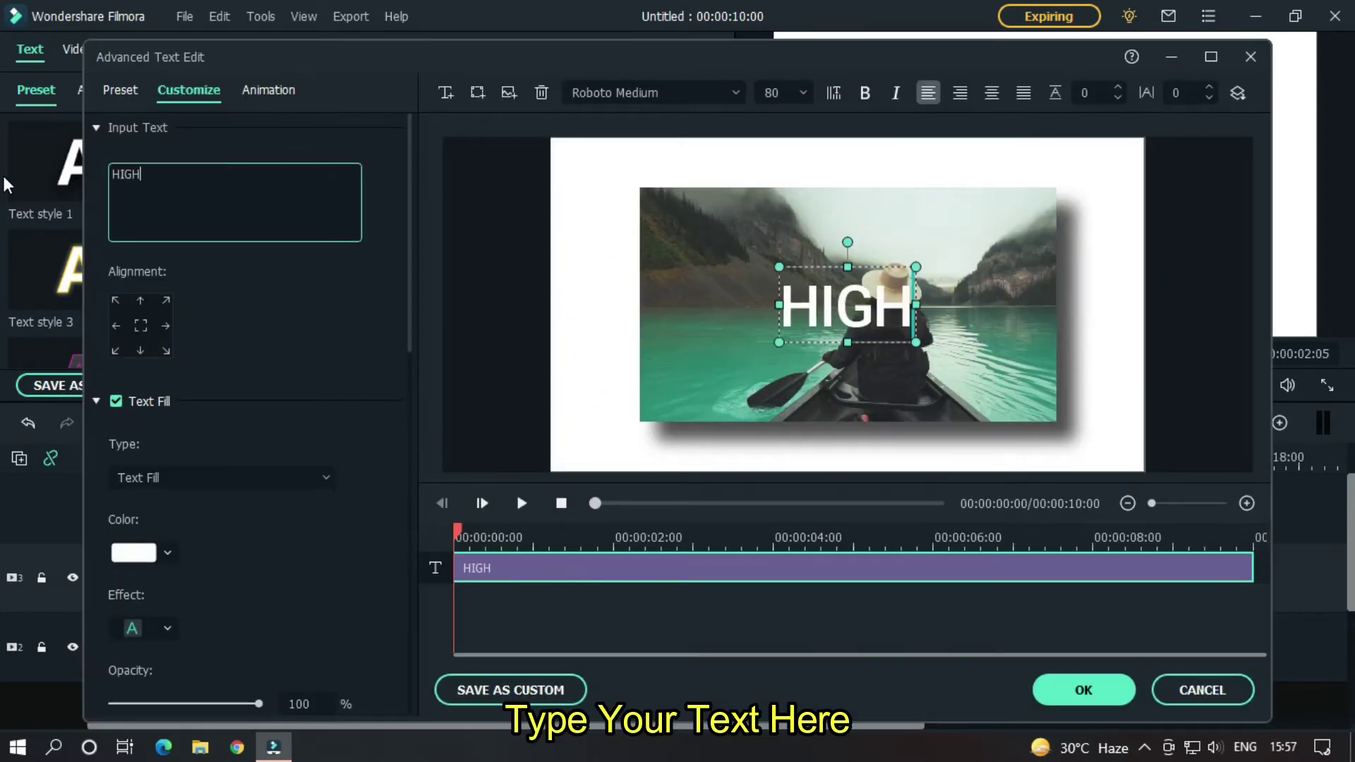
type(" CLASS PRESENTATION")
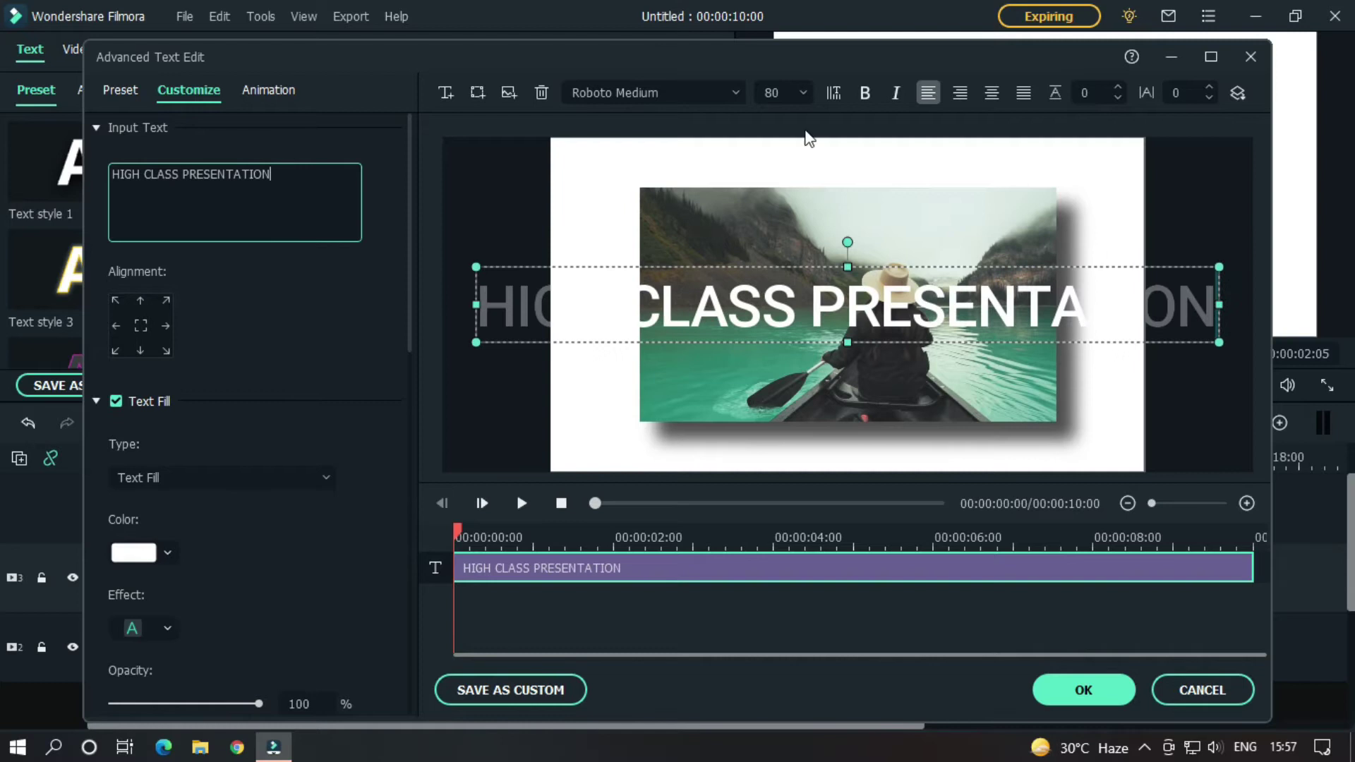
left_click(778, 93)
type("20")
key("Return")
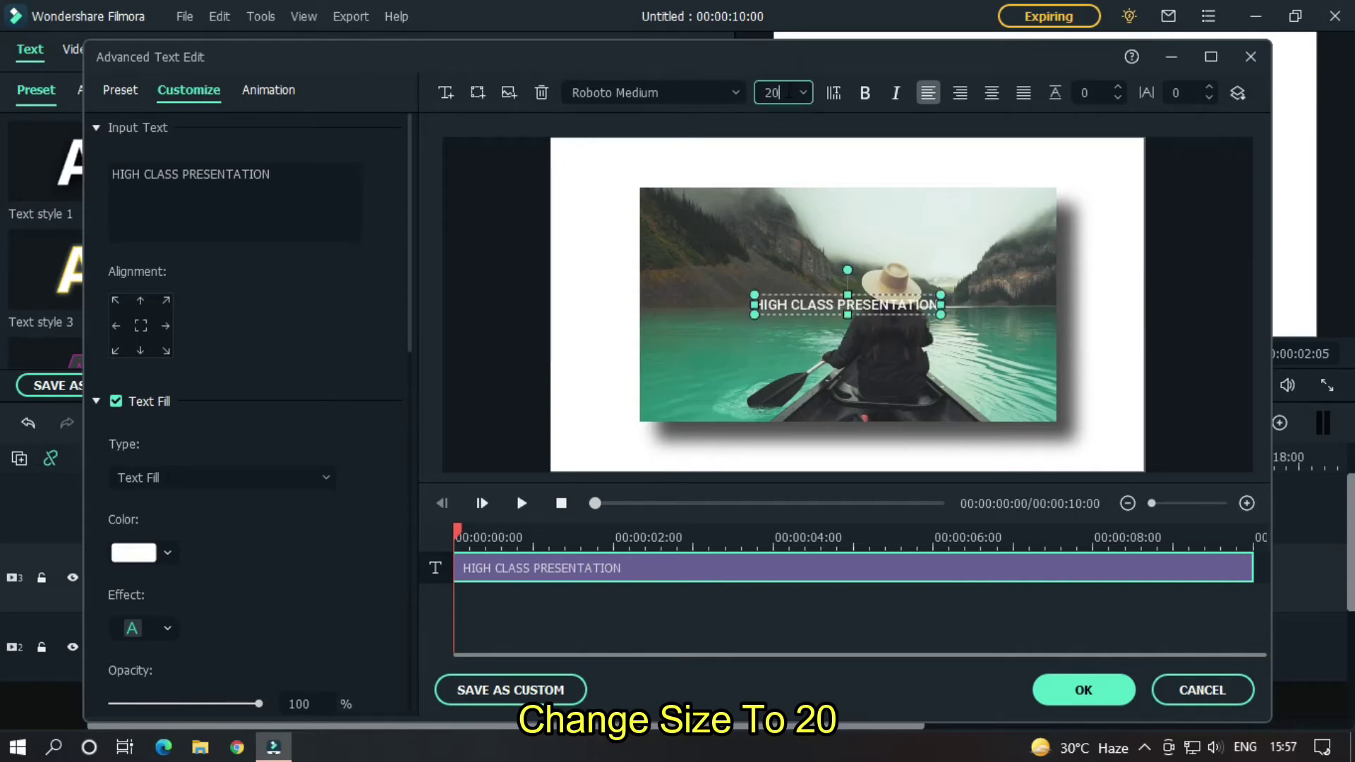
left_click(1210, 87)
left_click(1209, 88)
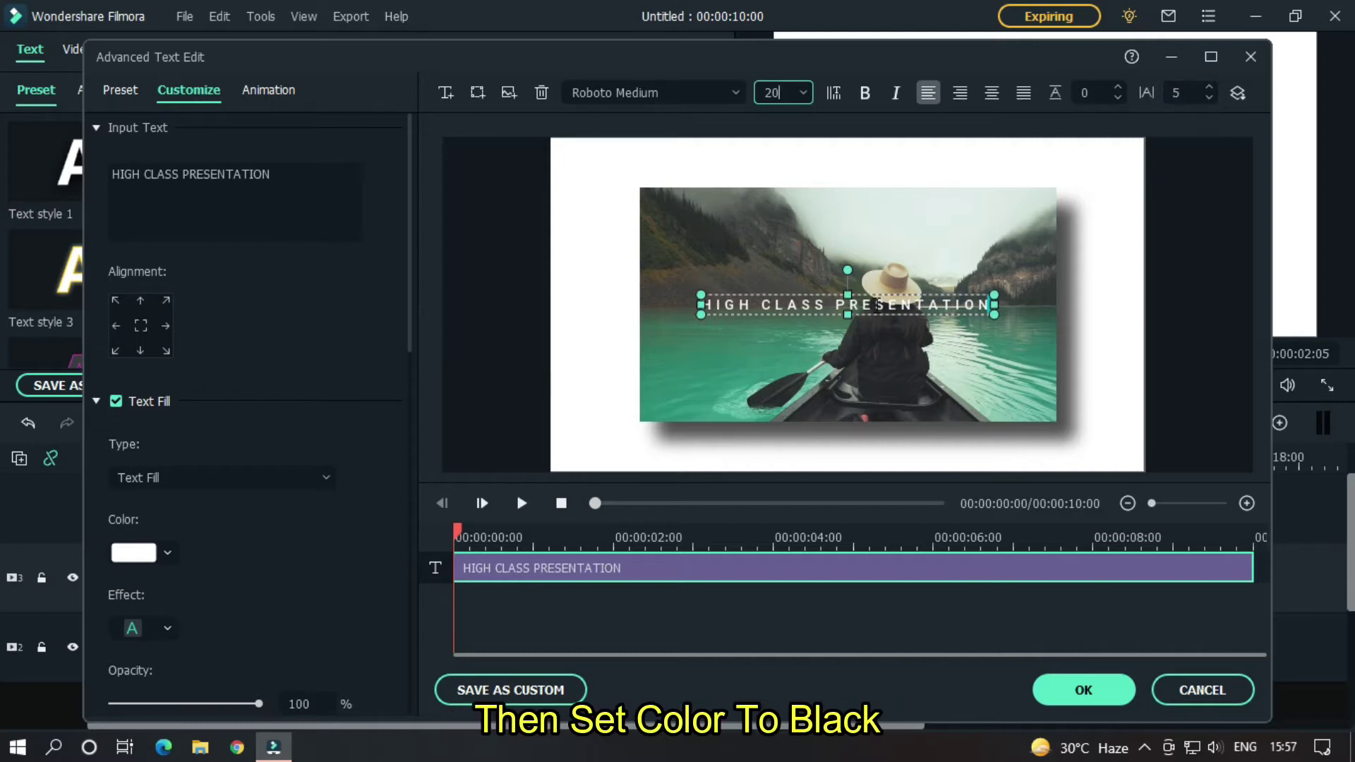
left_click(163, 553)
left_click(119, 668)
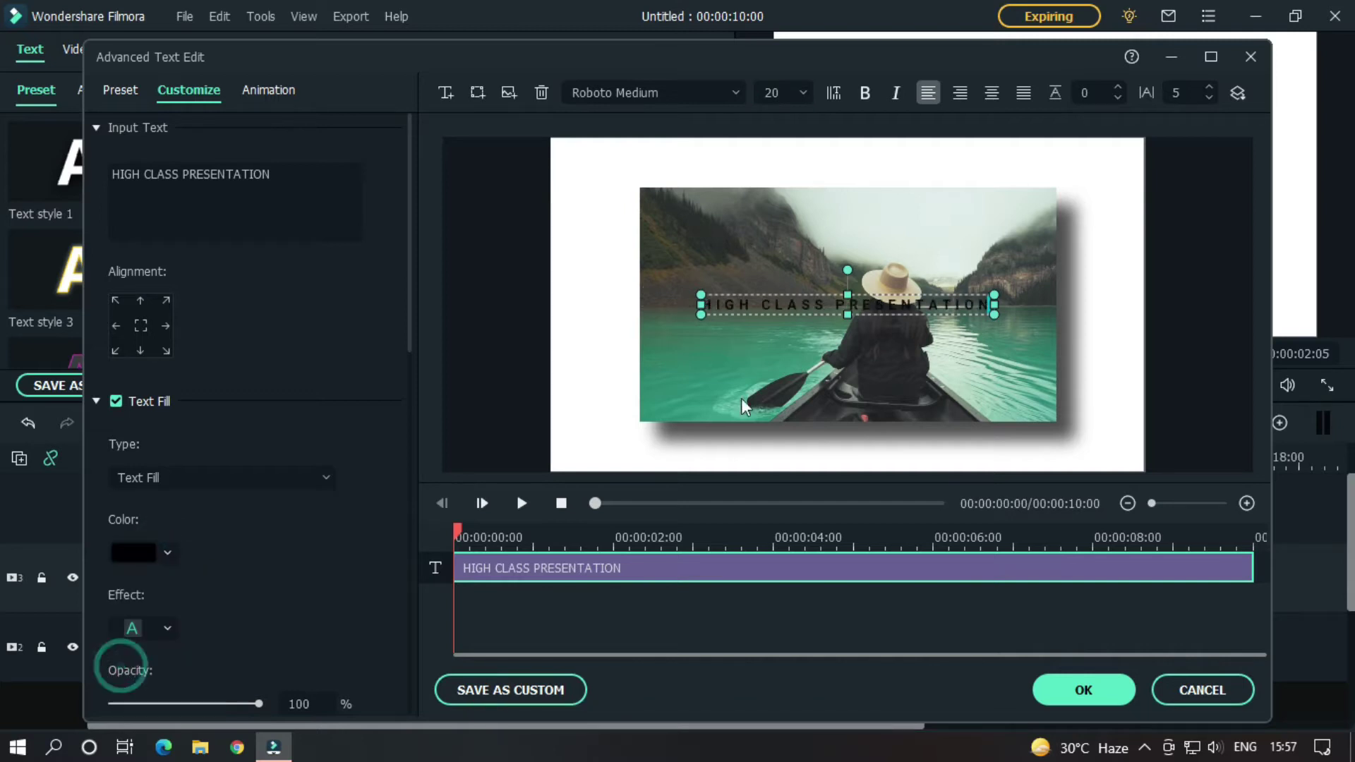
left_click_drag(884, 295, 889, 152)
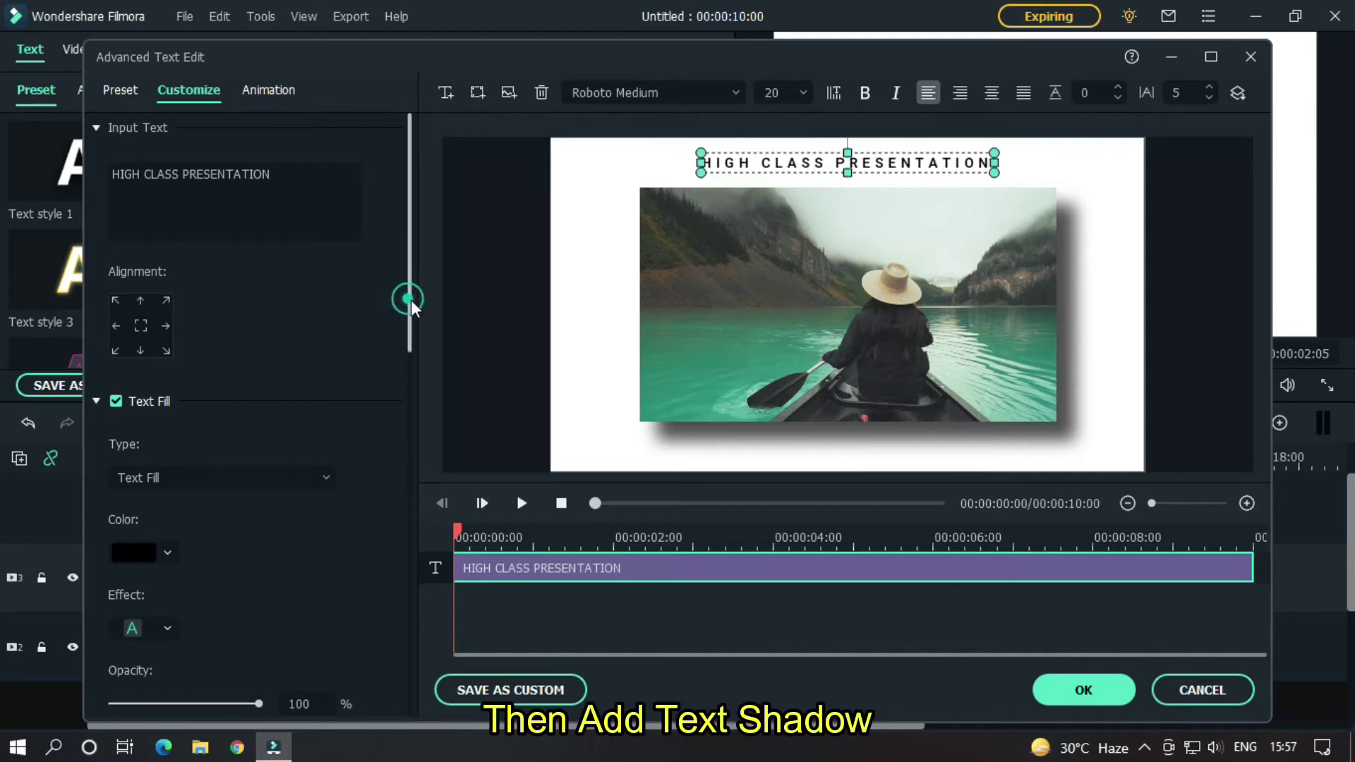
left_click_drag(411, 303, 386, 358)
Enable a title text shadow with blur 2, distance 3 and opacity 10%.
left_click(96, 227)
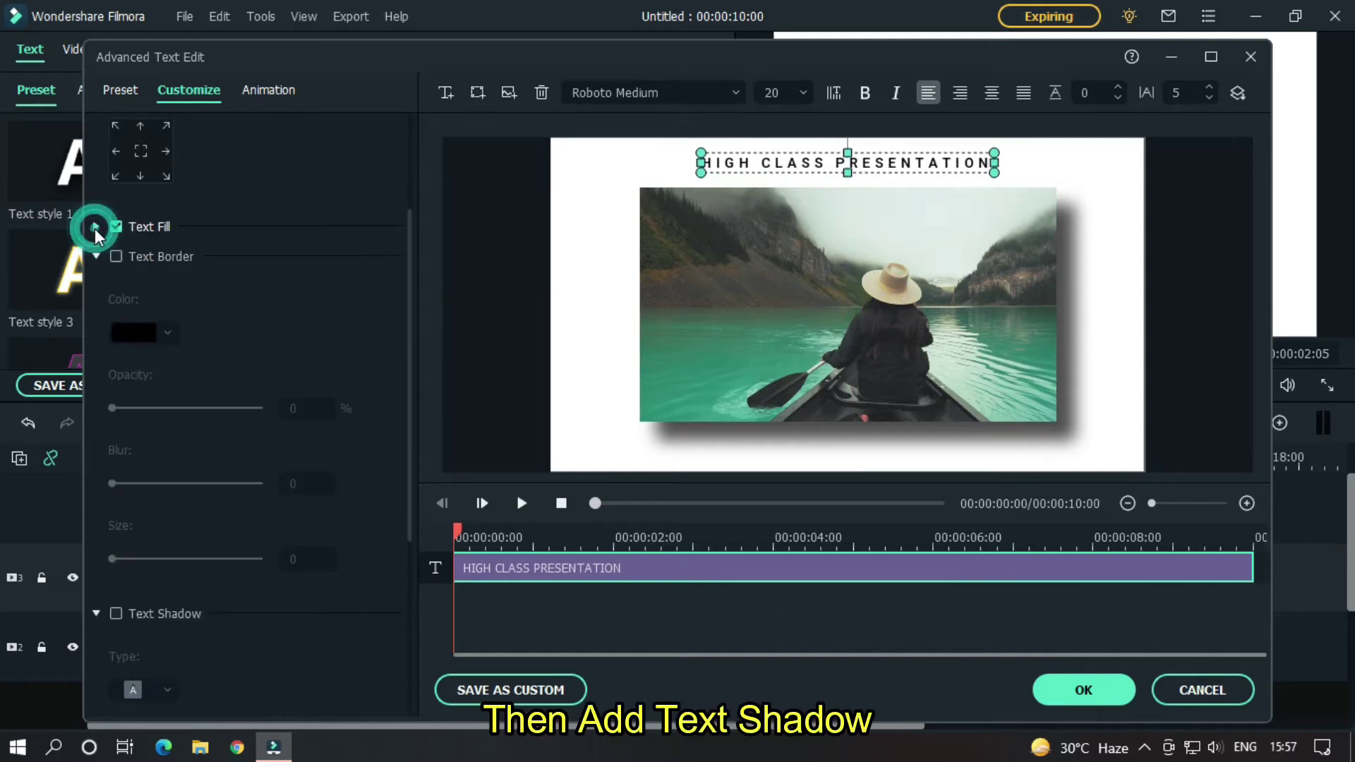
left_click(96, 269)
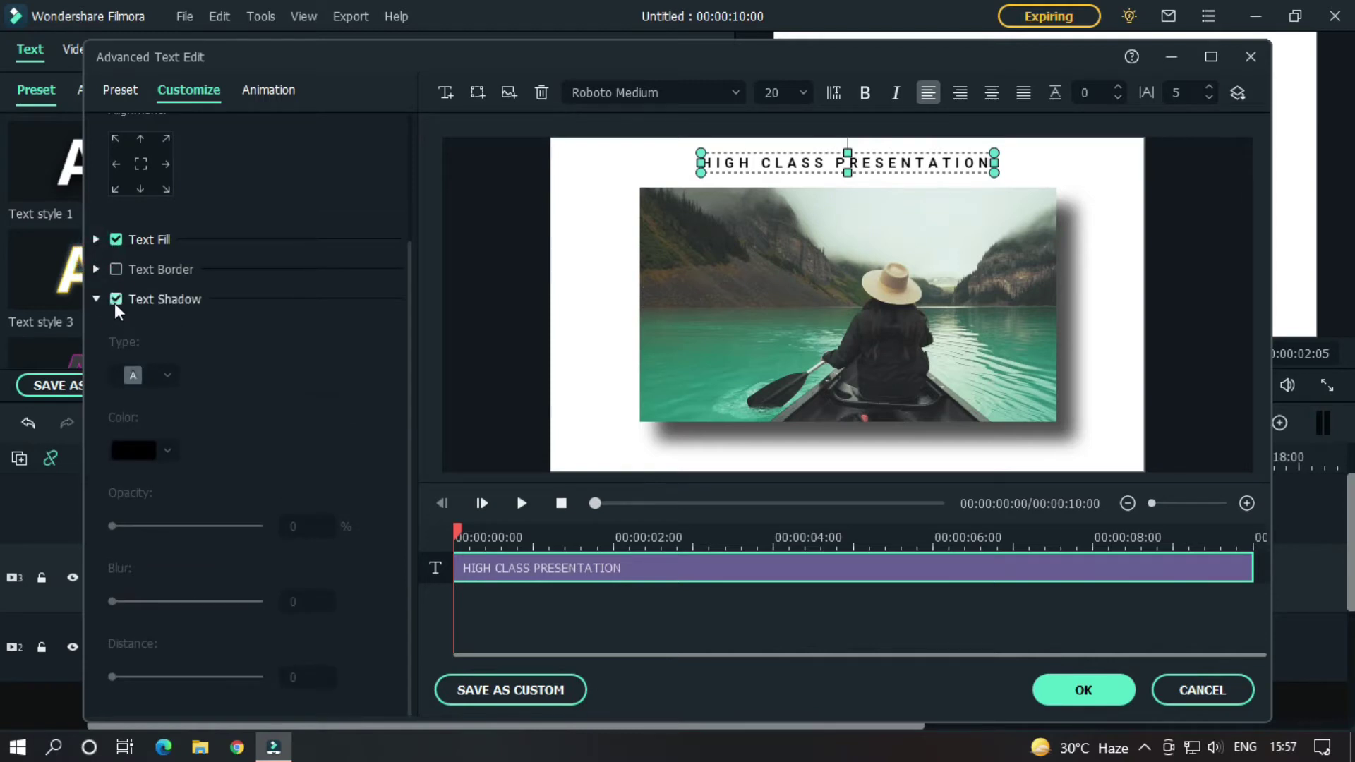
left_click(117, 300)
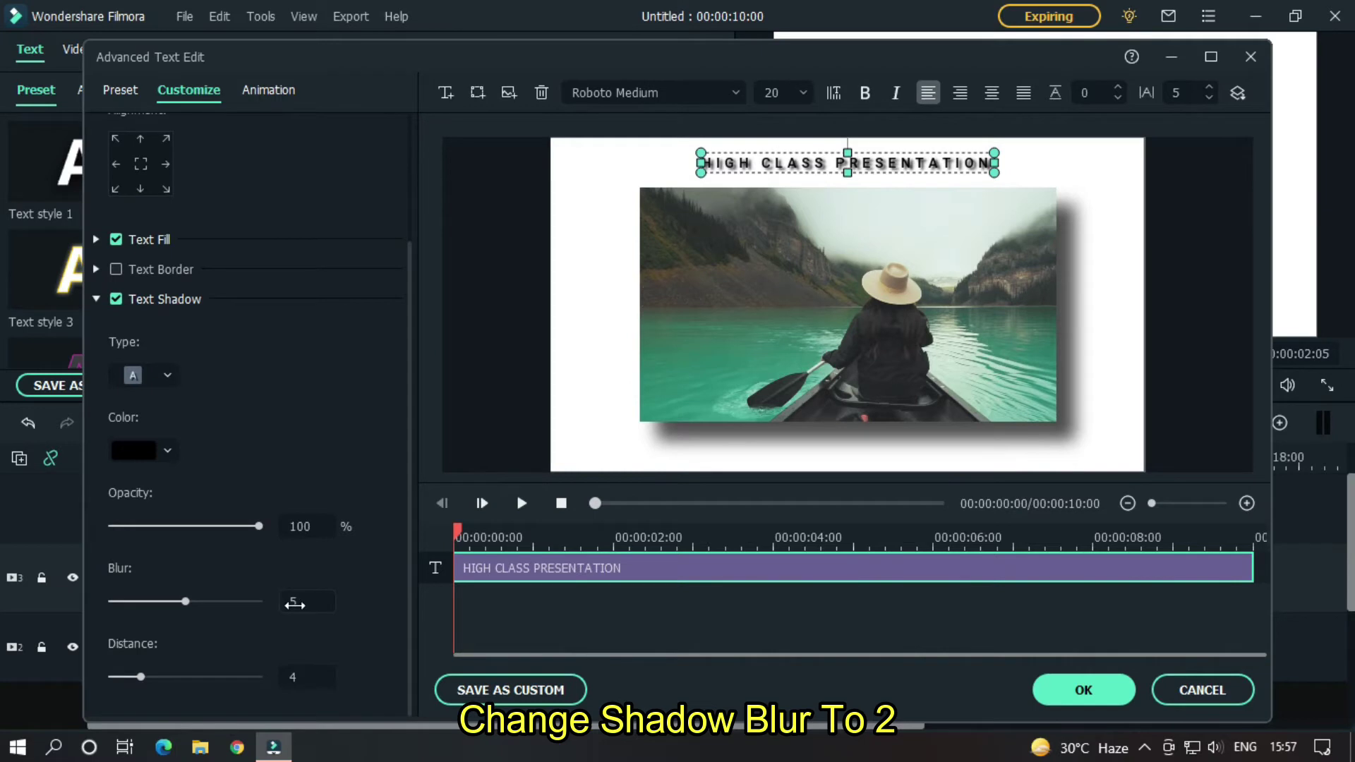
left_click_drag(296, 605, 290, 604)
left_click_drag(171, 601, 125, 602)
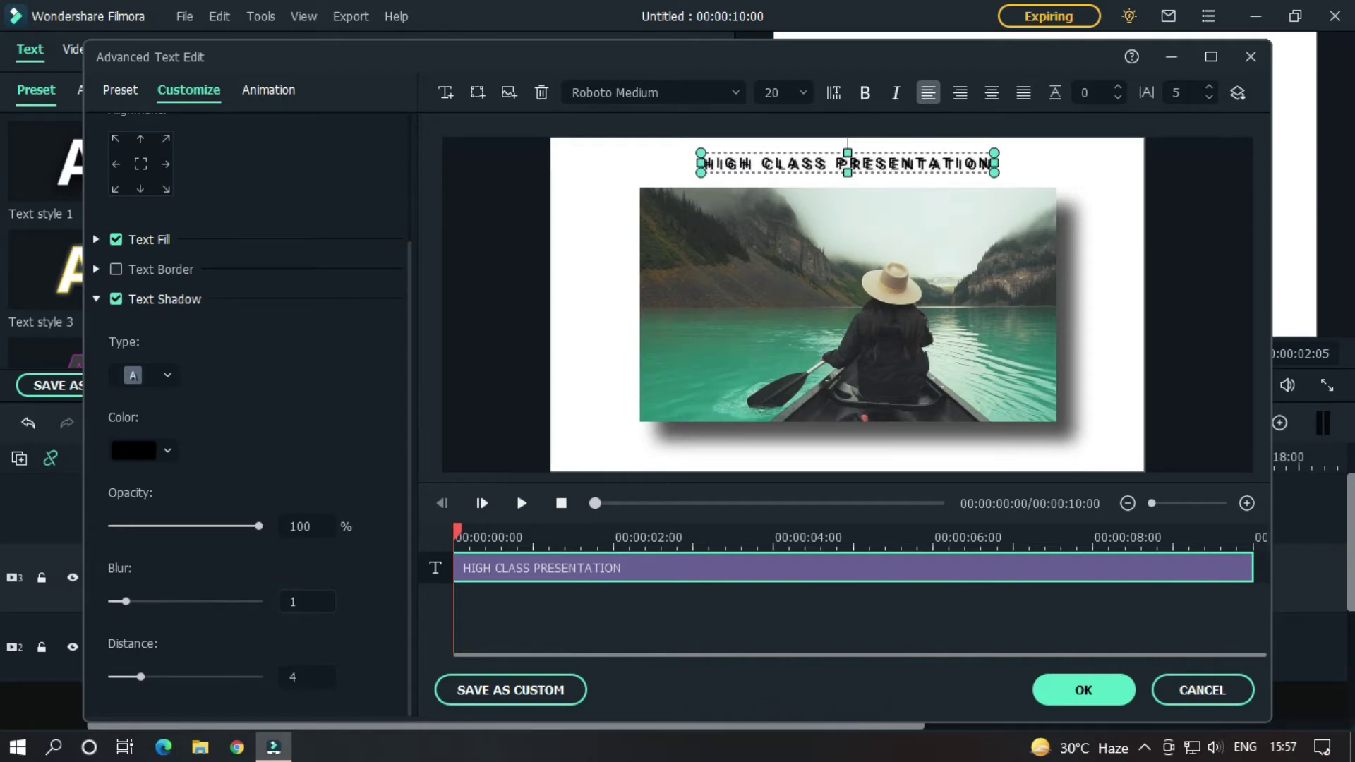
double_click(303, 605)
double_click(307, 678)
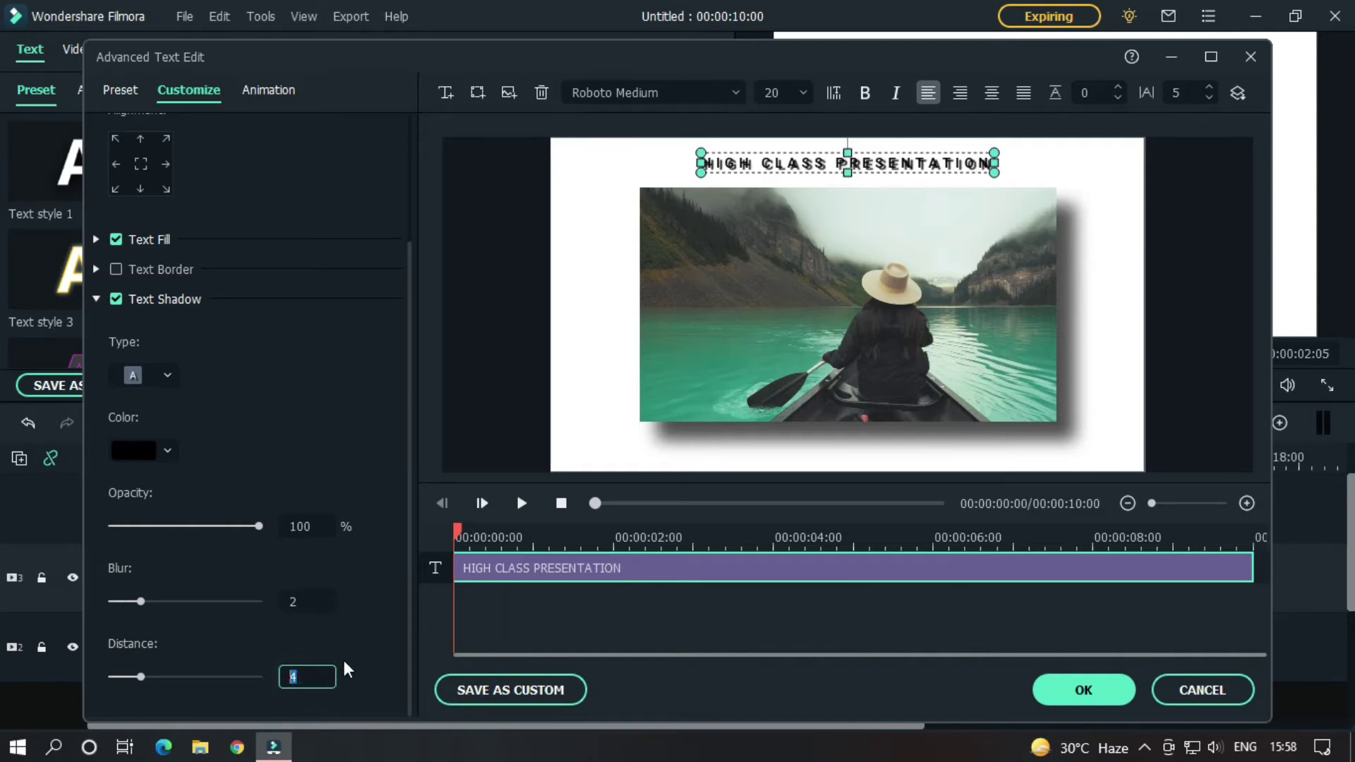
type("3")
key("Return")
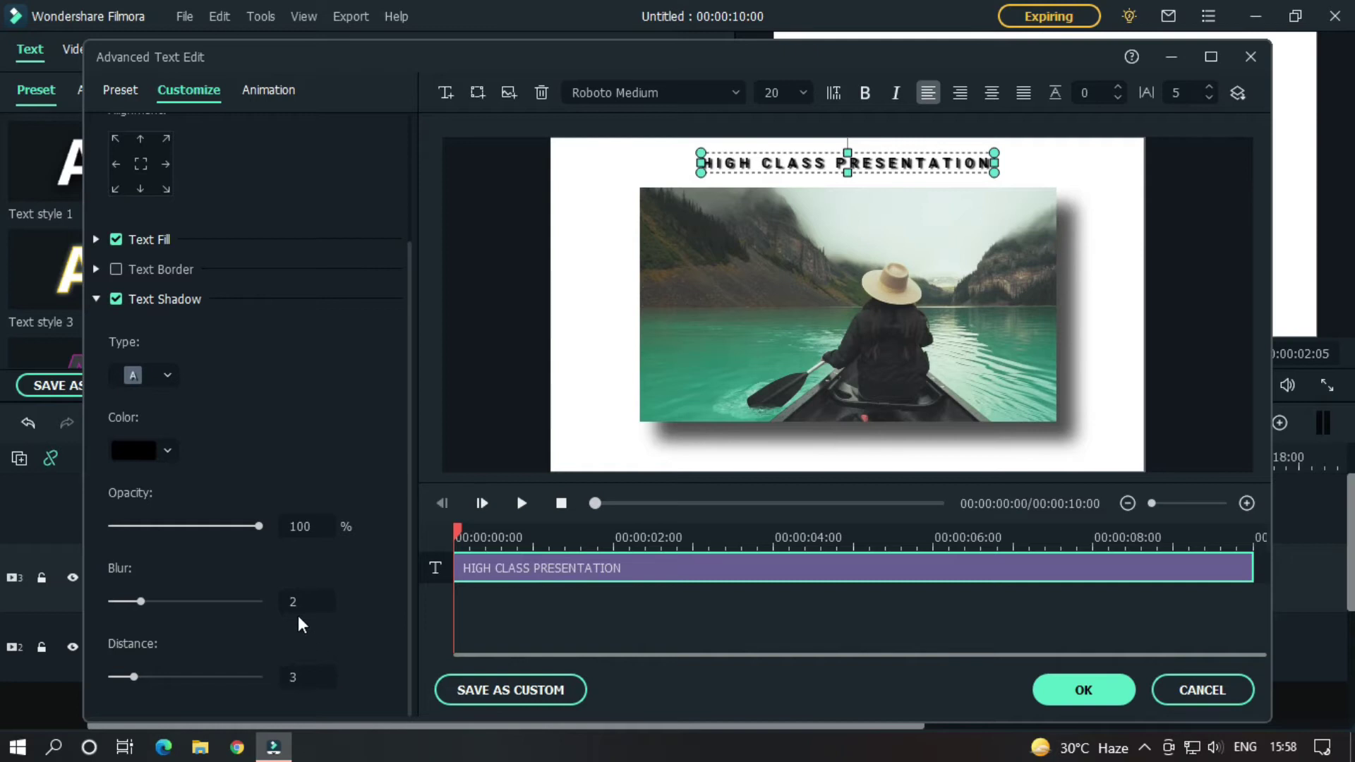
double_click(301, 526)
type("10")
key("Return")
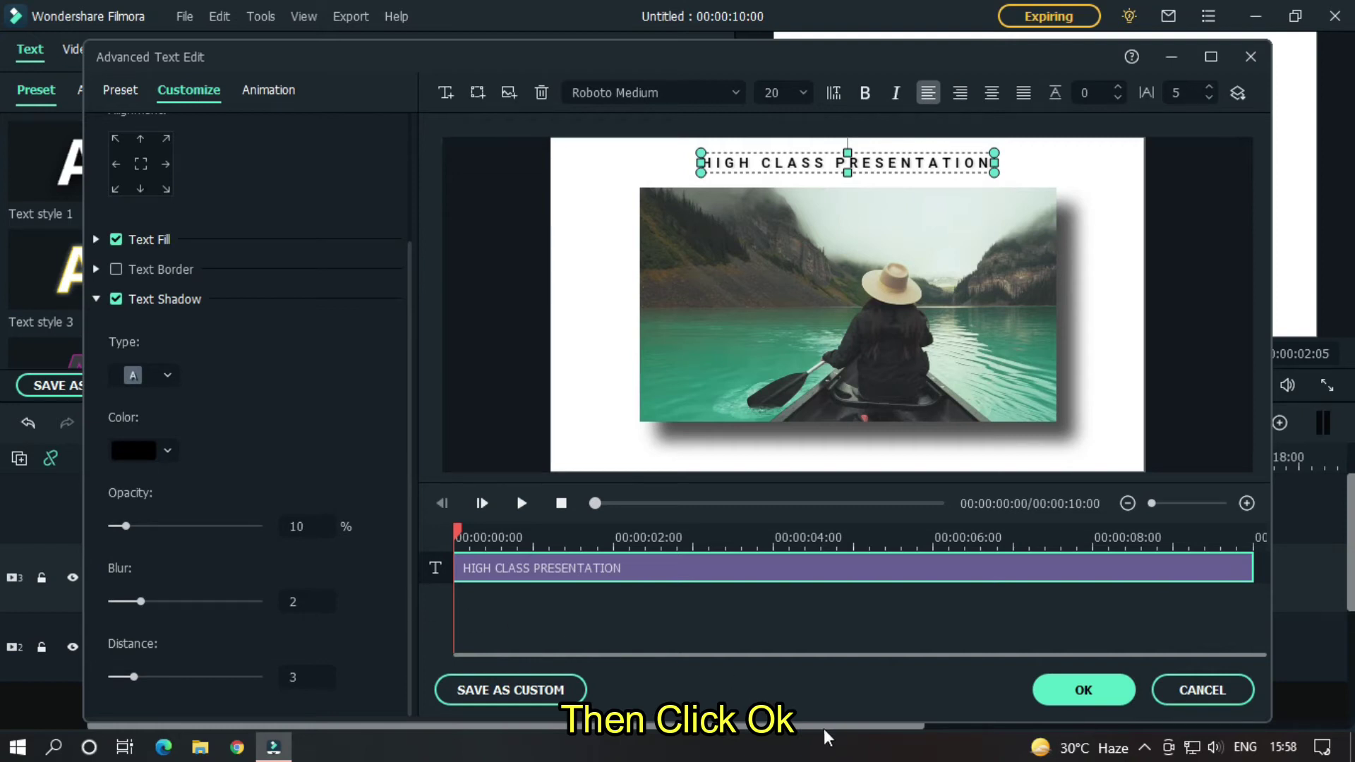
Confirm the advanced text edits, collapse the position controls, and preview the titled video.
left_click(1070, 691)
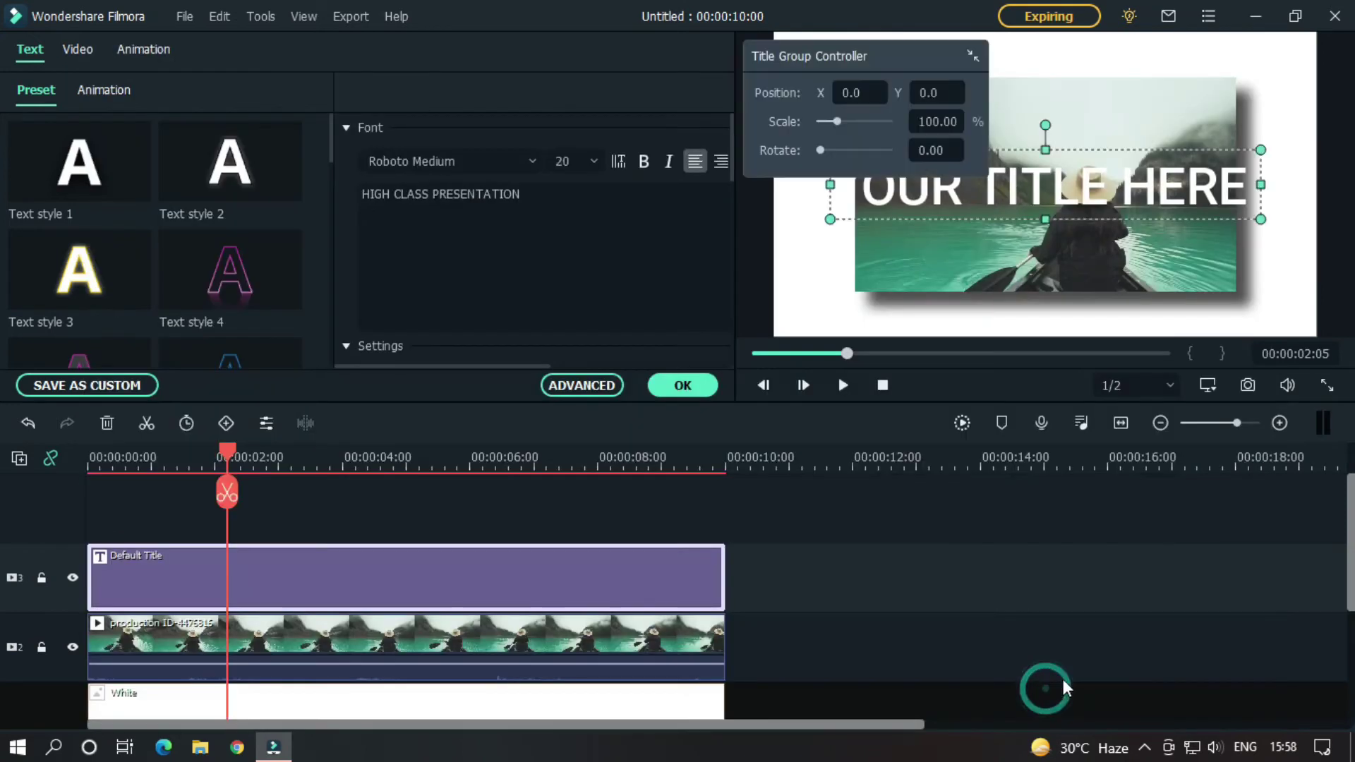
left_click(972, 56)
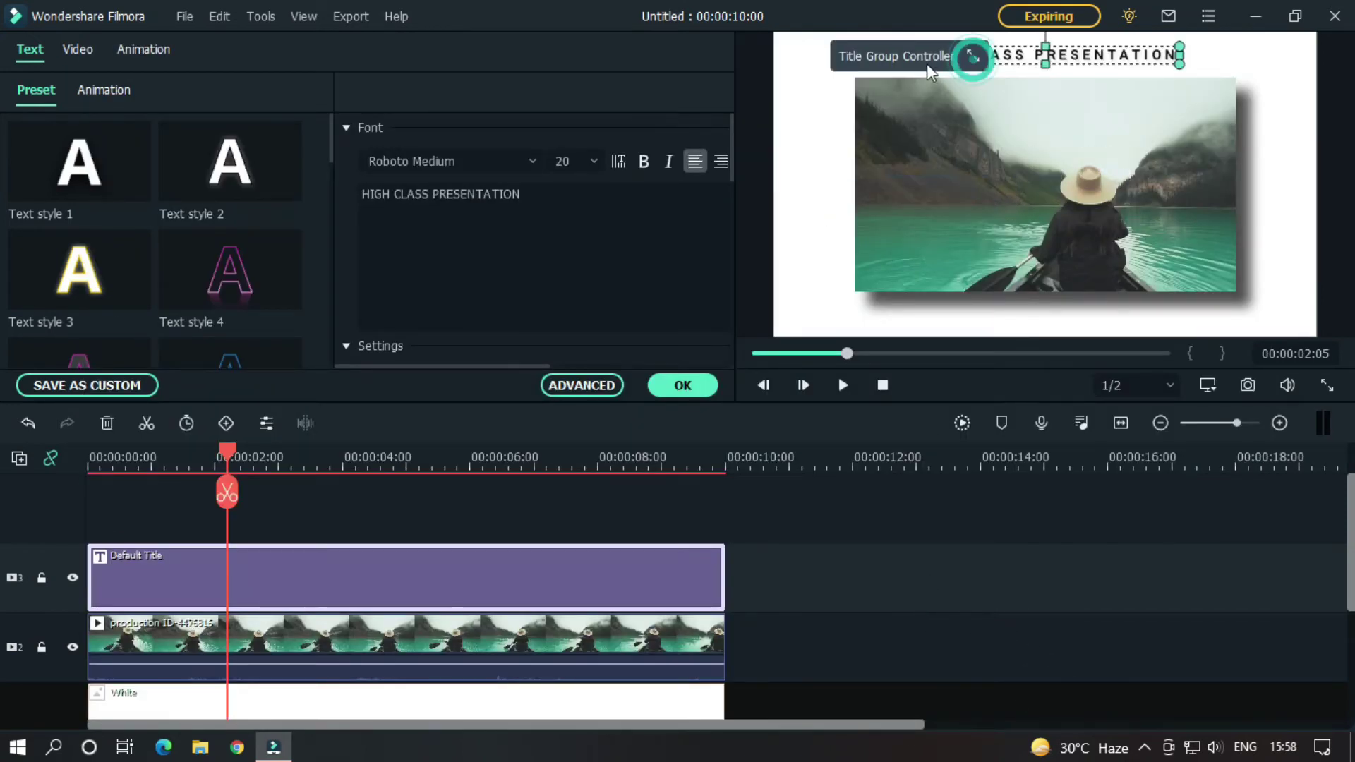
left_click(924, 660)
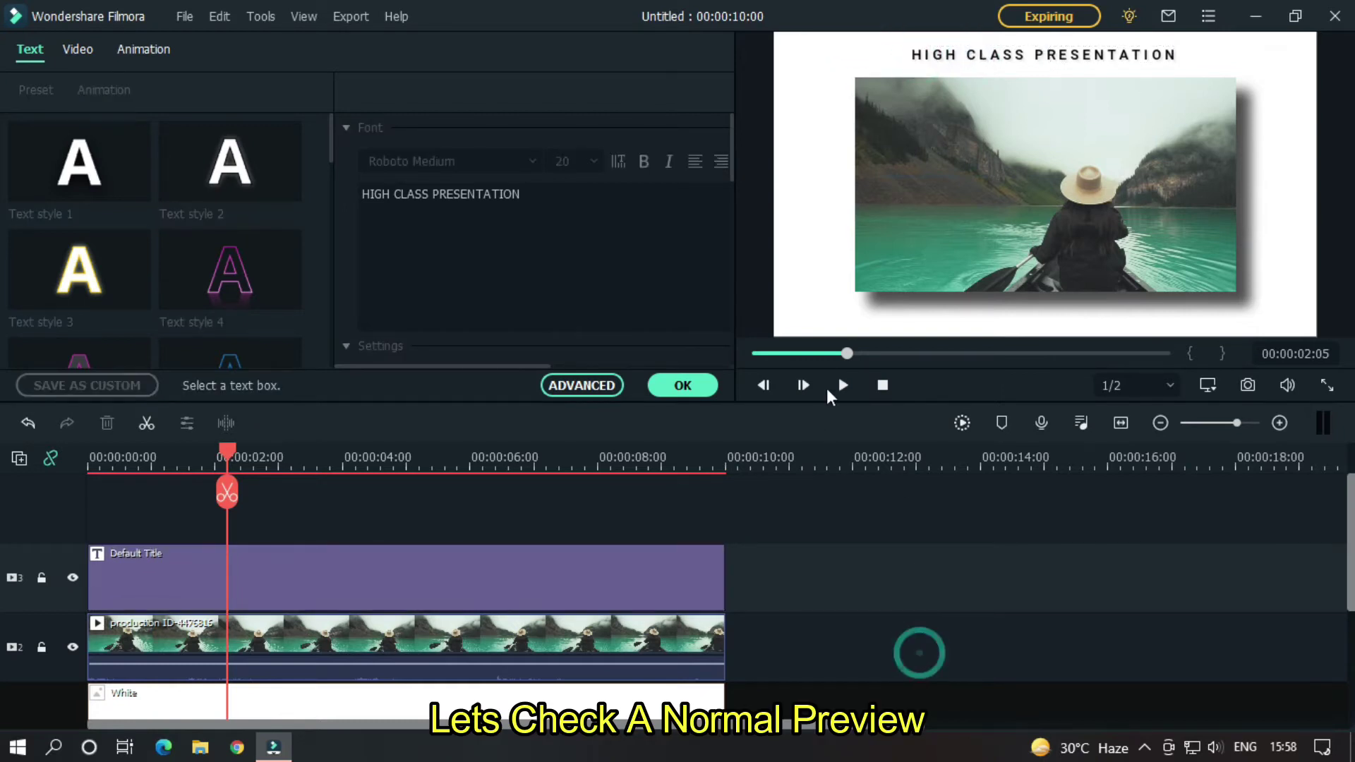
left_click(765, 355)
left_click(842, 385)
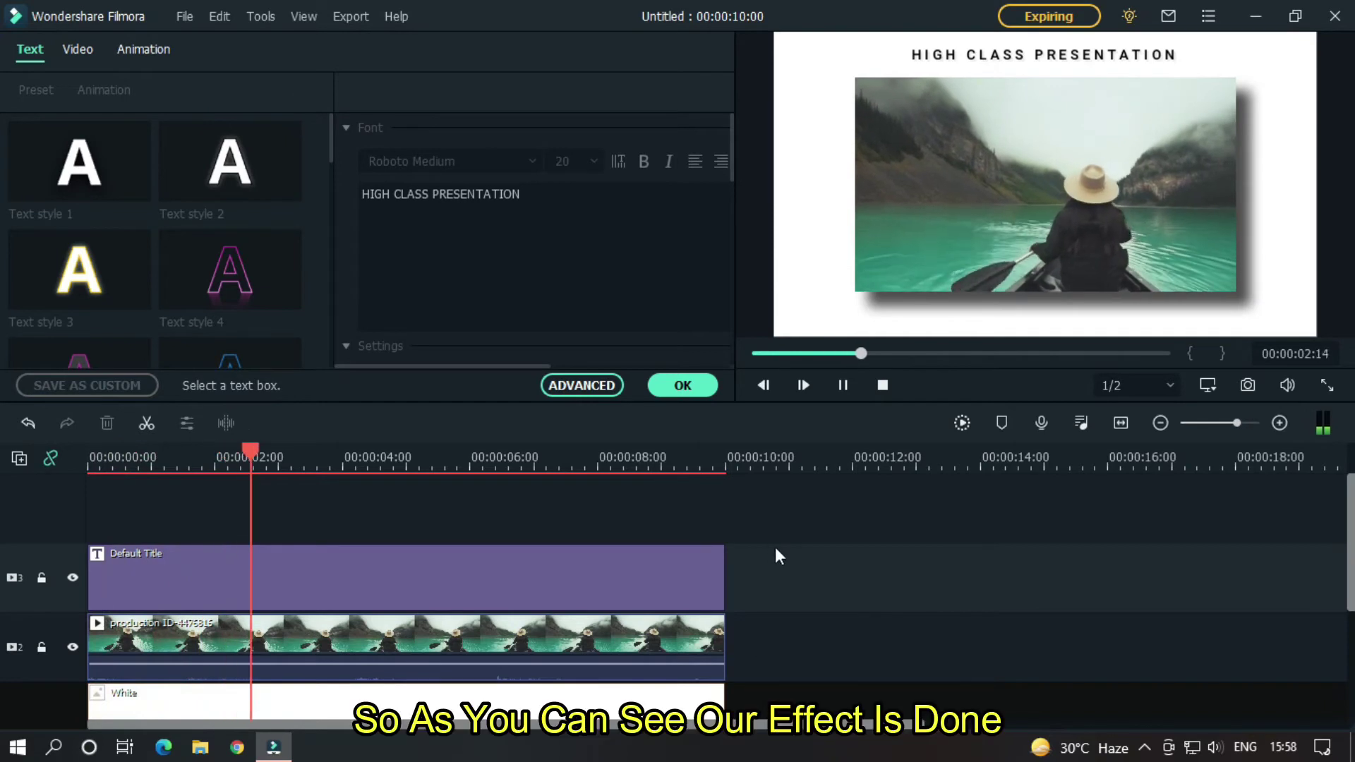
Search the effects library for 'border' and drop the Border effect onto the lake clip.
key("space")
left_click(694, 386)
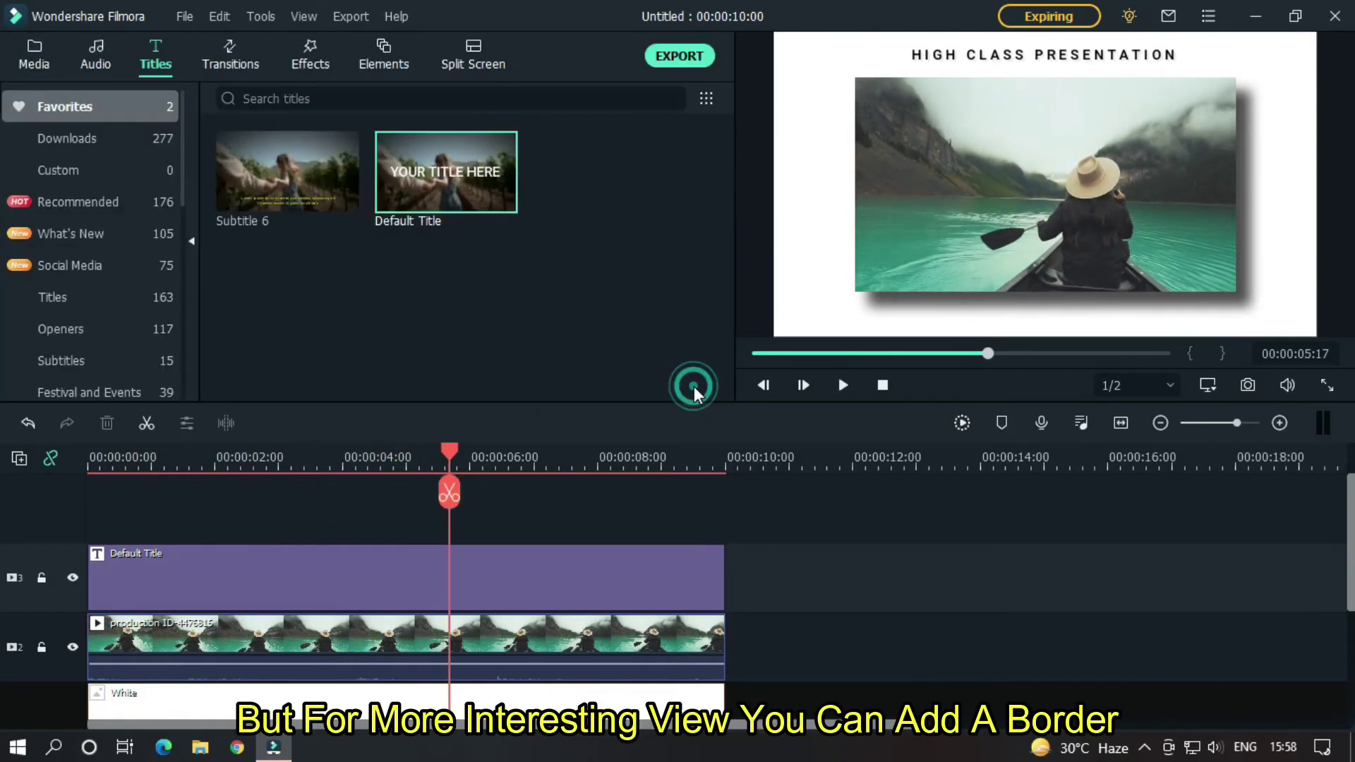
left_click(311, 55)
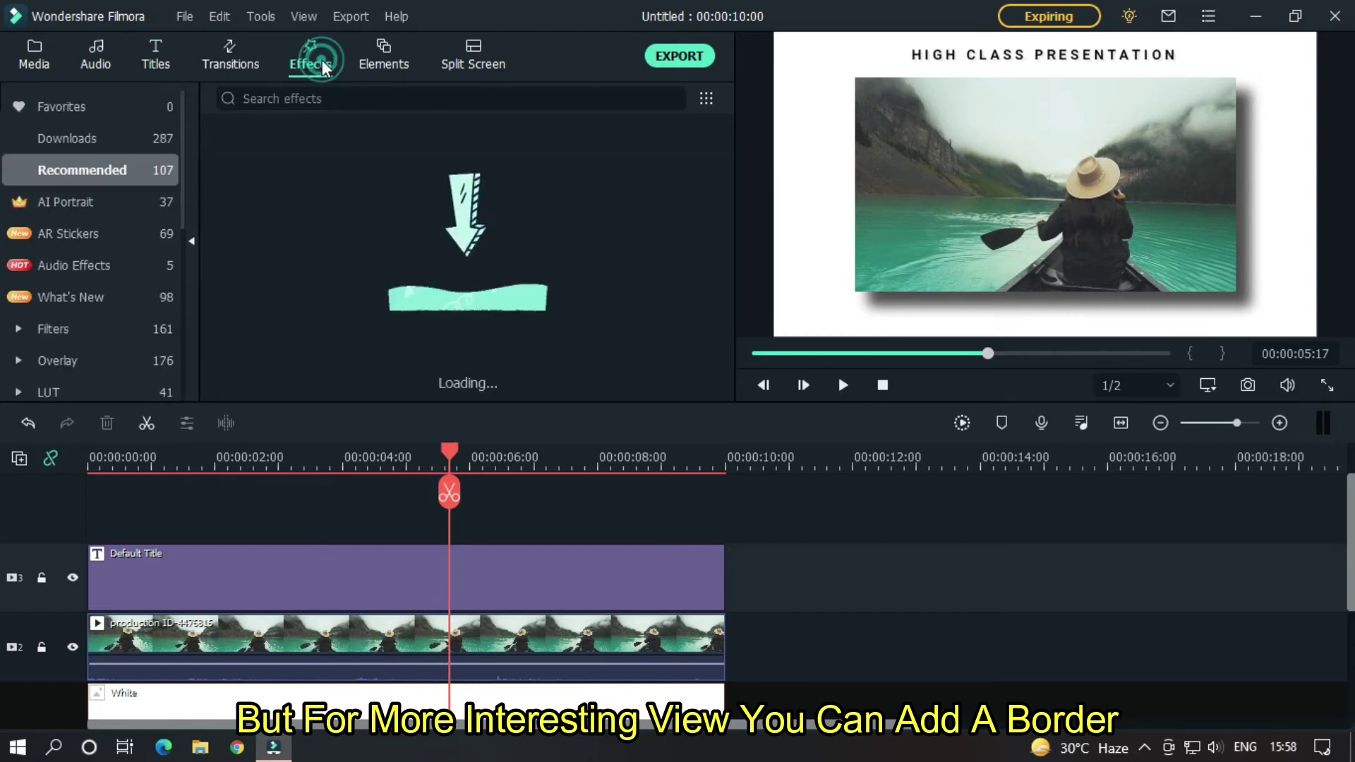
left_click(127, 138)
left_click(341, 99)
type("border")
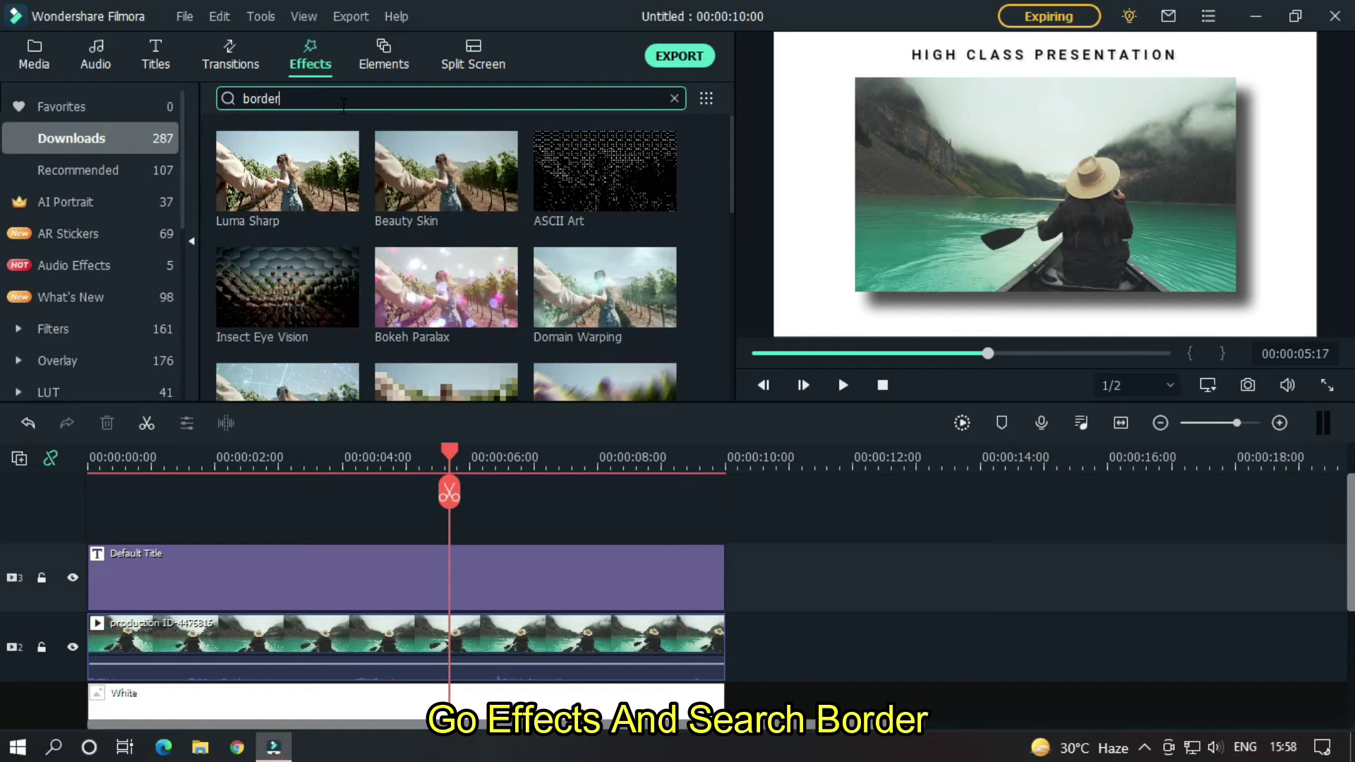
key("Return")
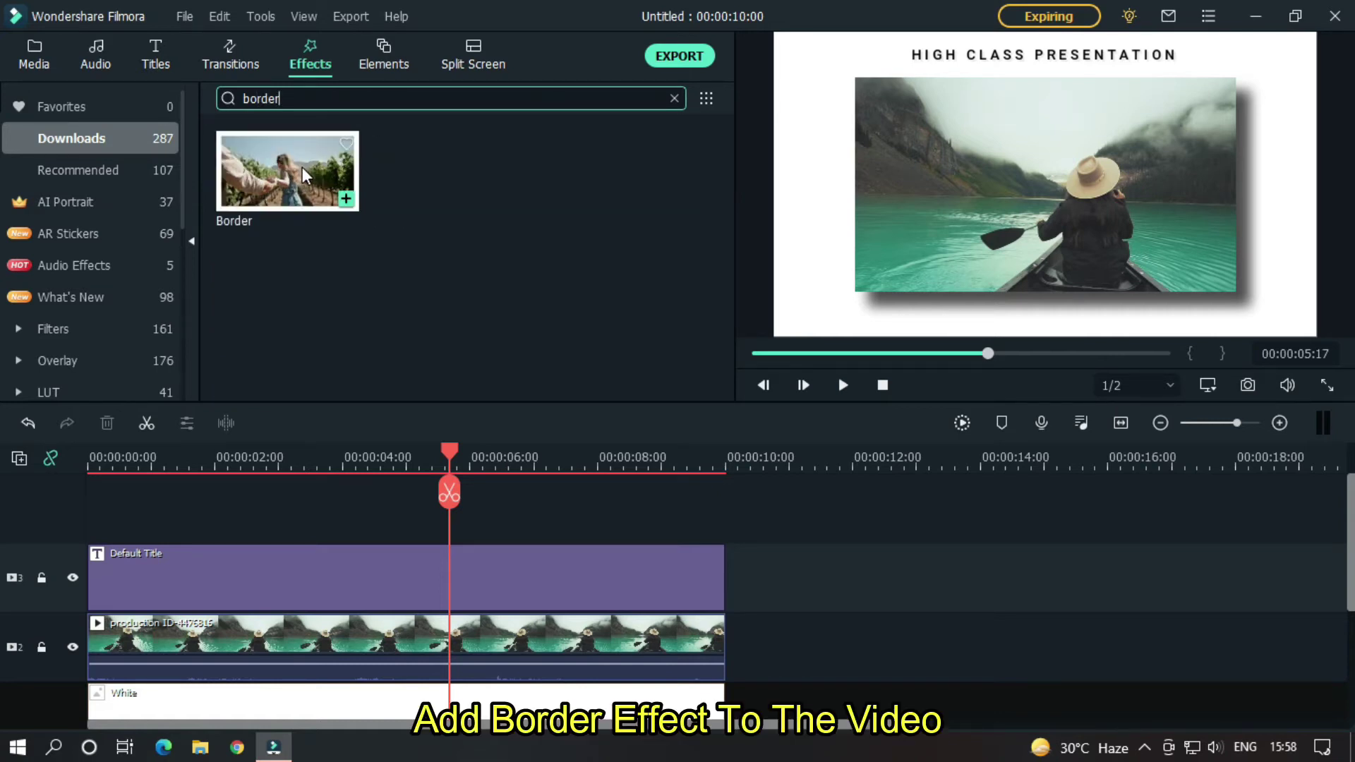
left_click_drag(304, 175, 209, 648)
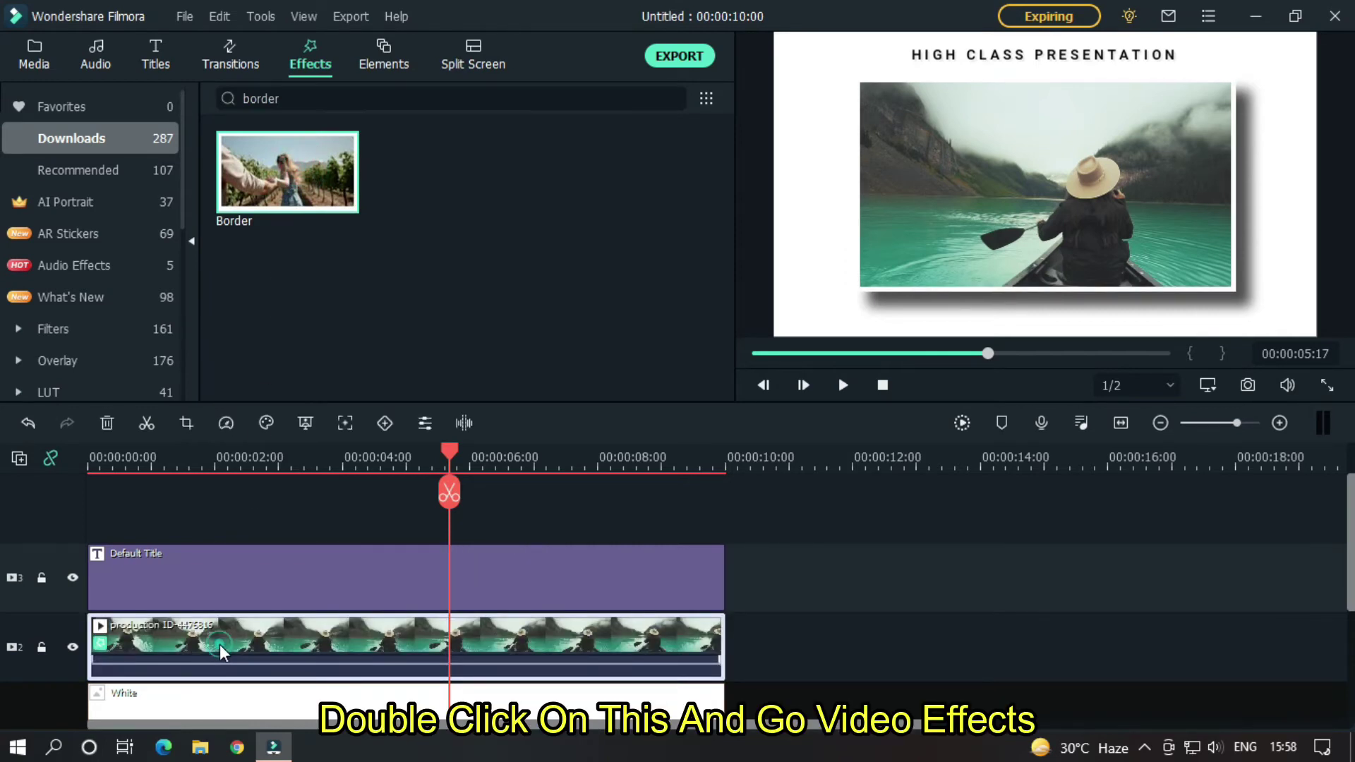
Set the Border effect's end colour to black, size 2 and opacity 80.
double_click(222, 651)
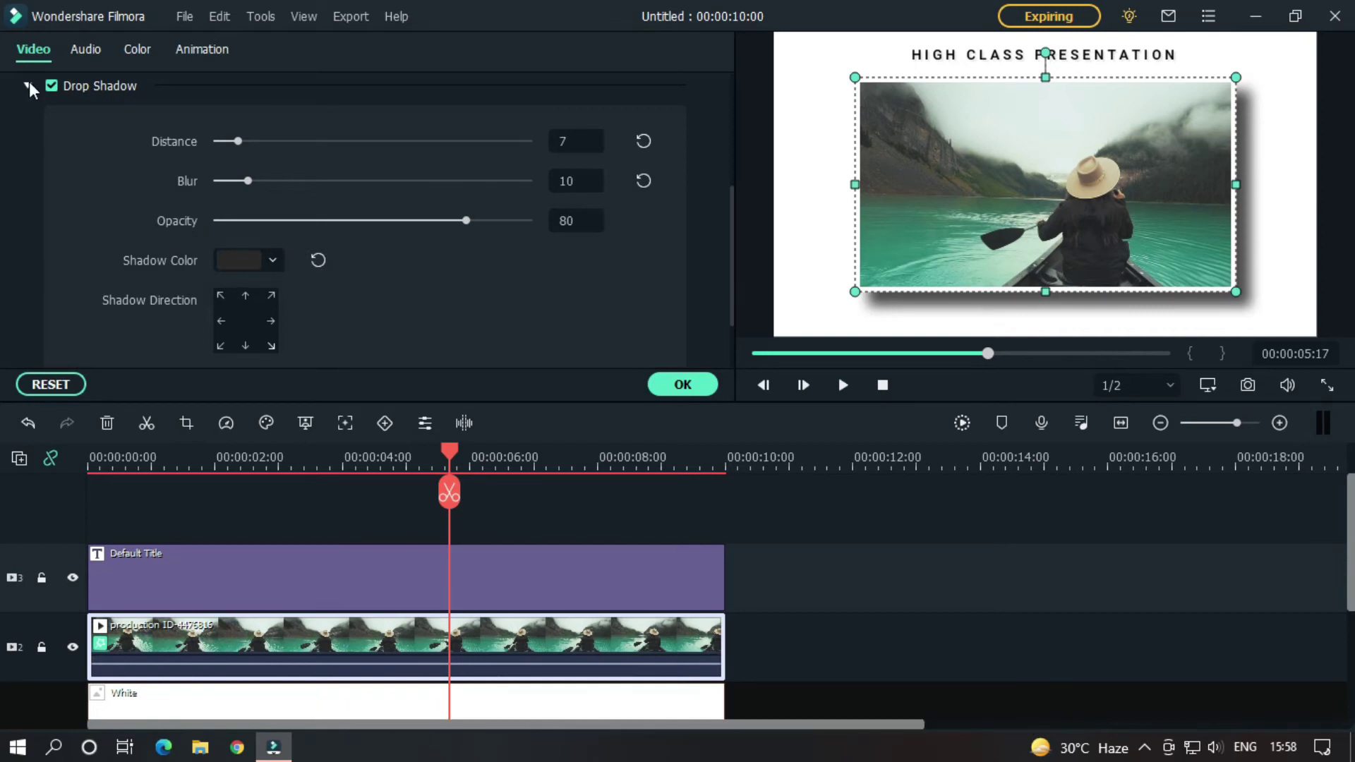
left_click(33, 88)
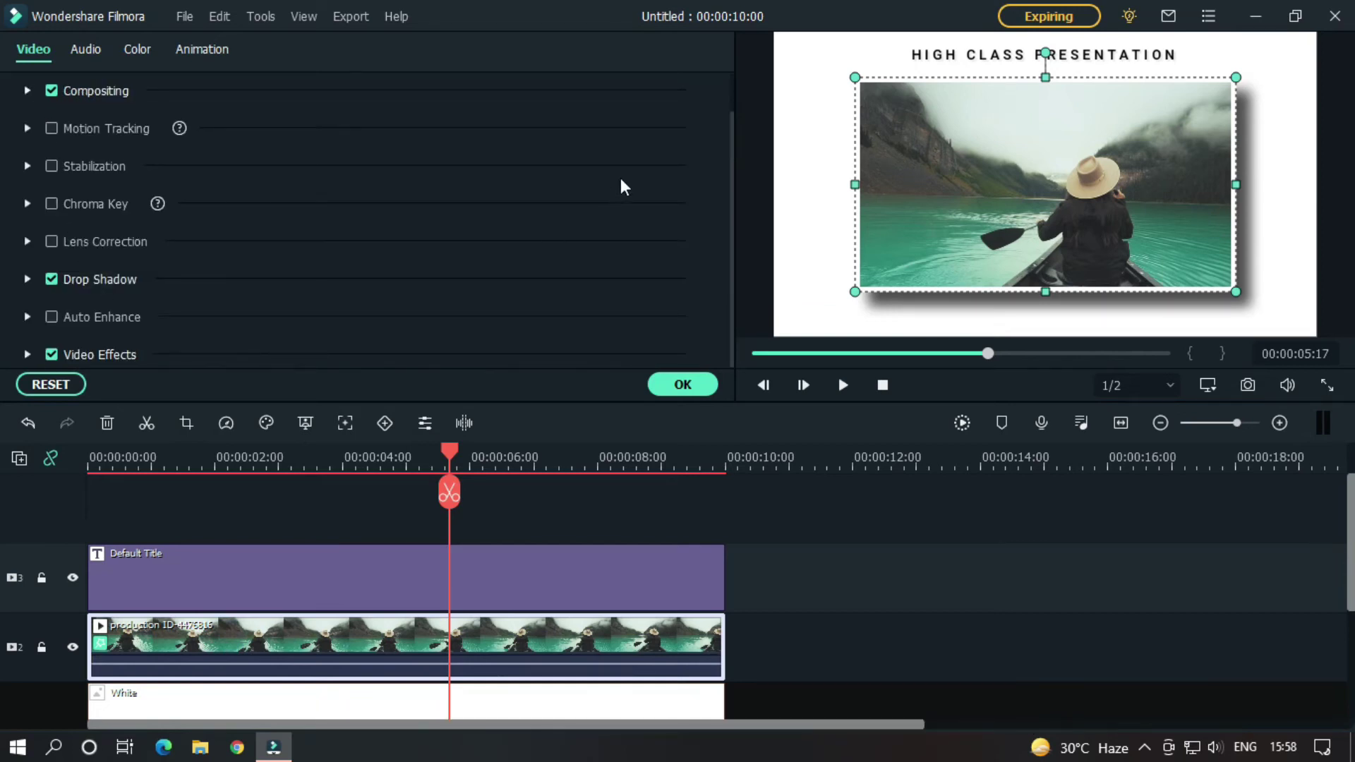
left_click(733, 154)
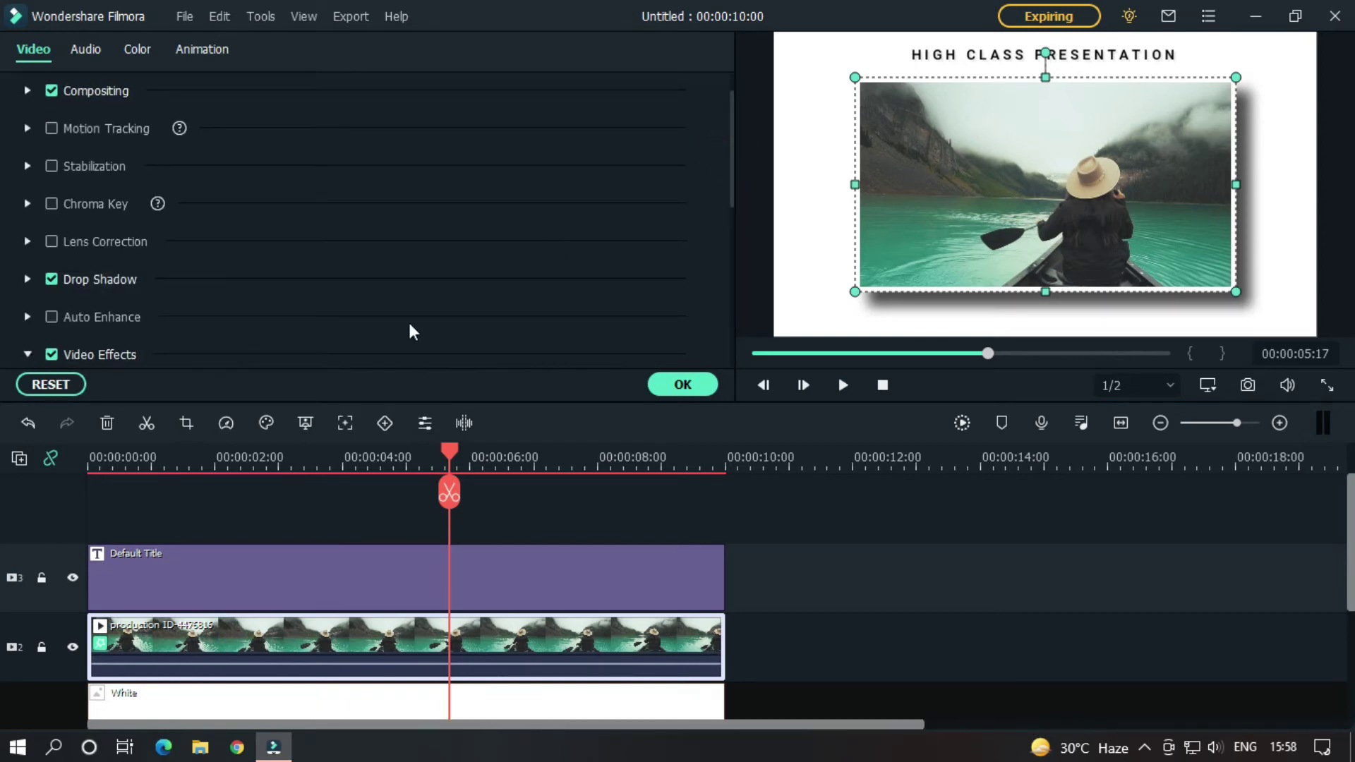
left_click_drag(734, 149, 728, 273)
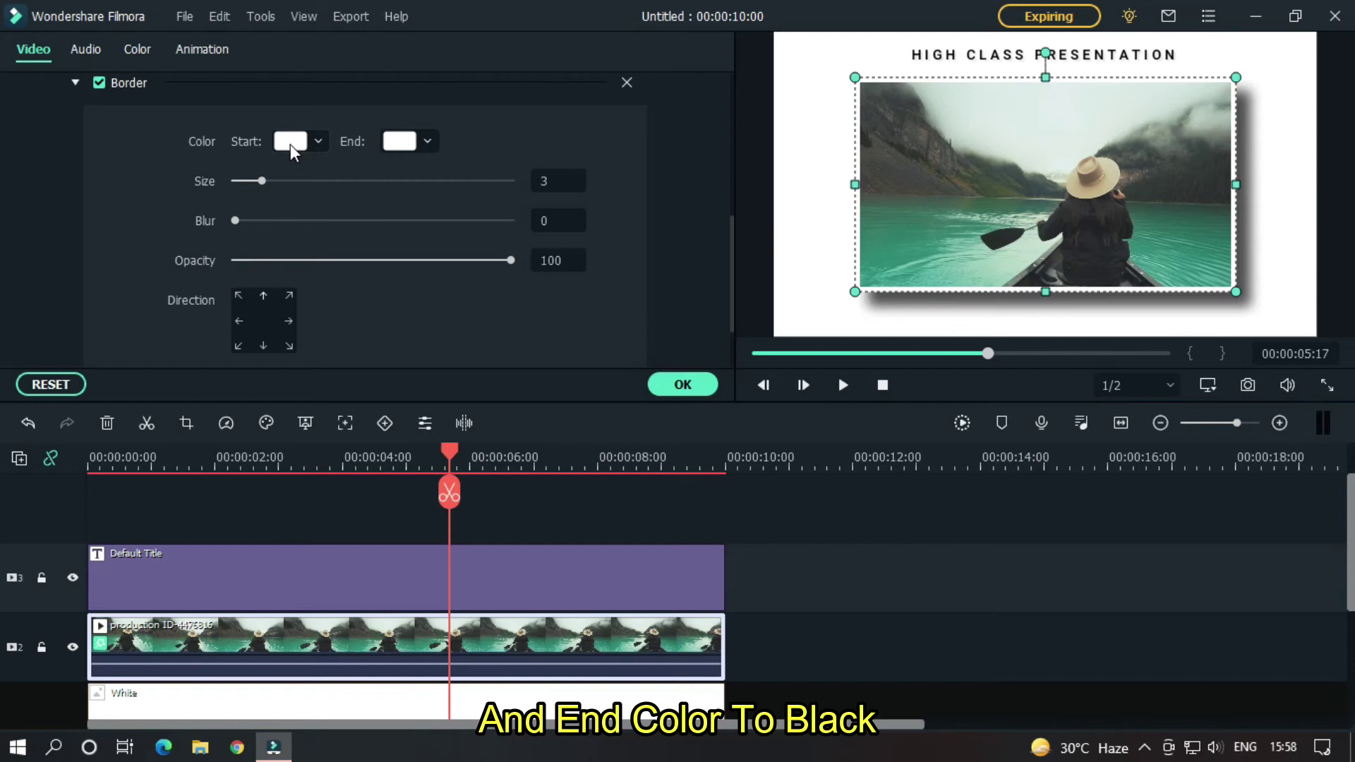
left_click(409, 140)
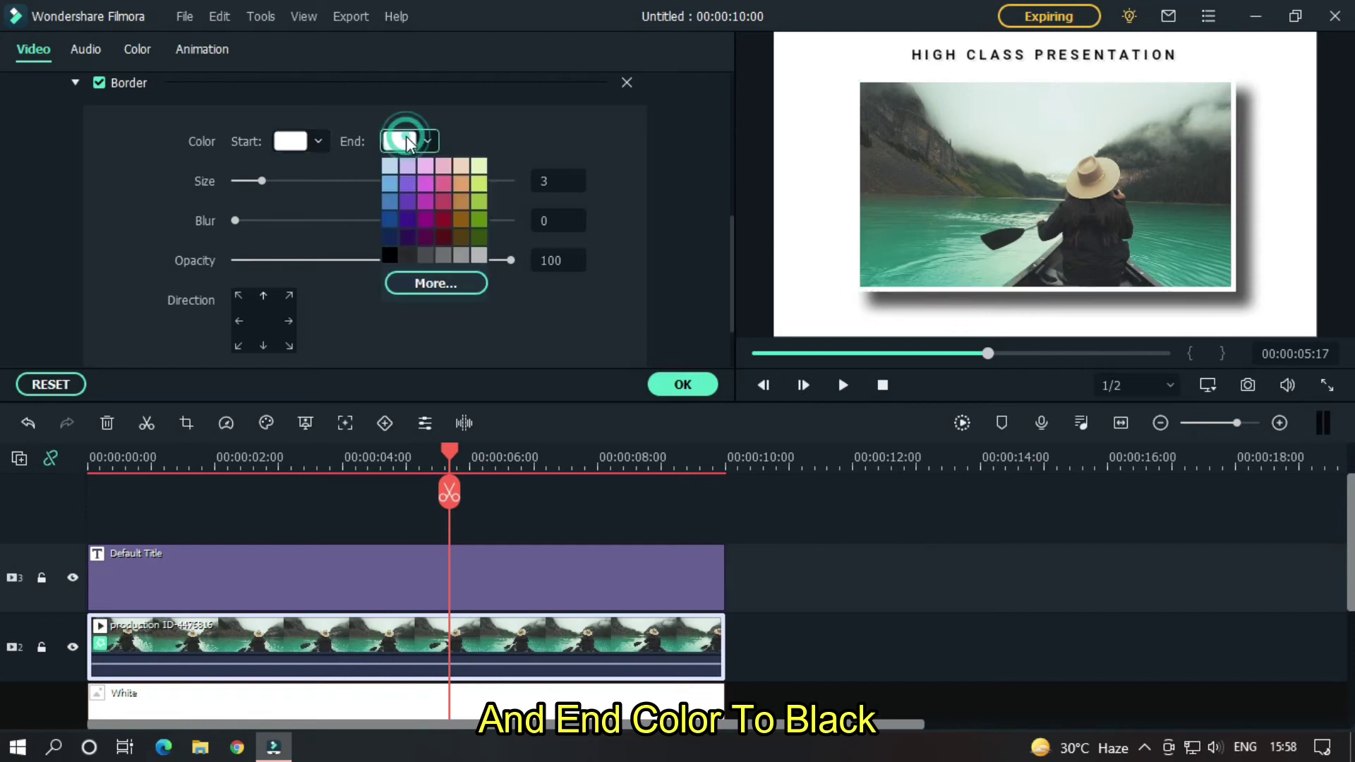
left_click(394, 256)
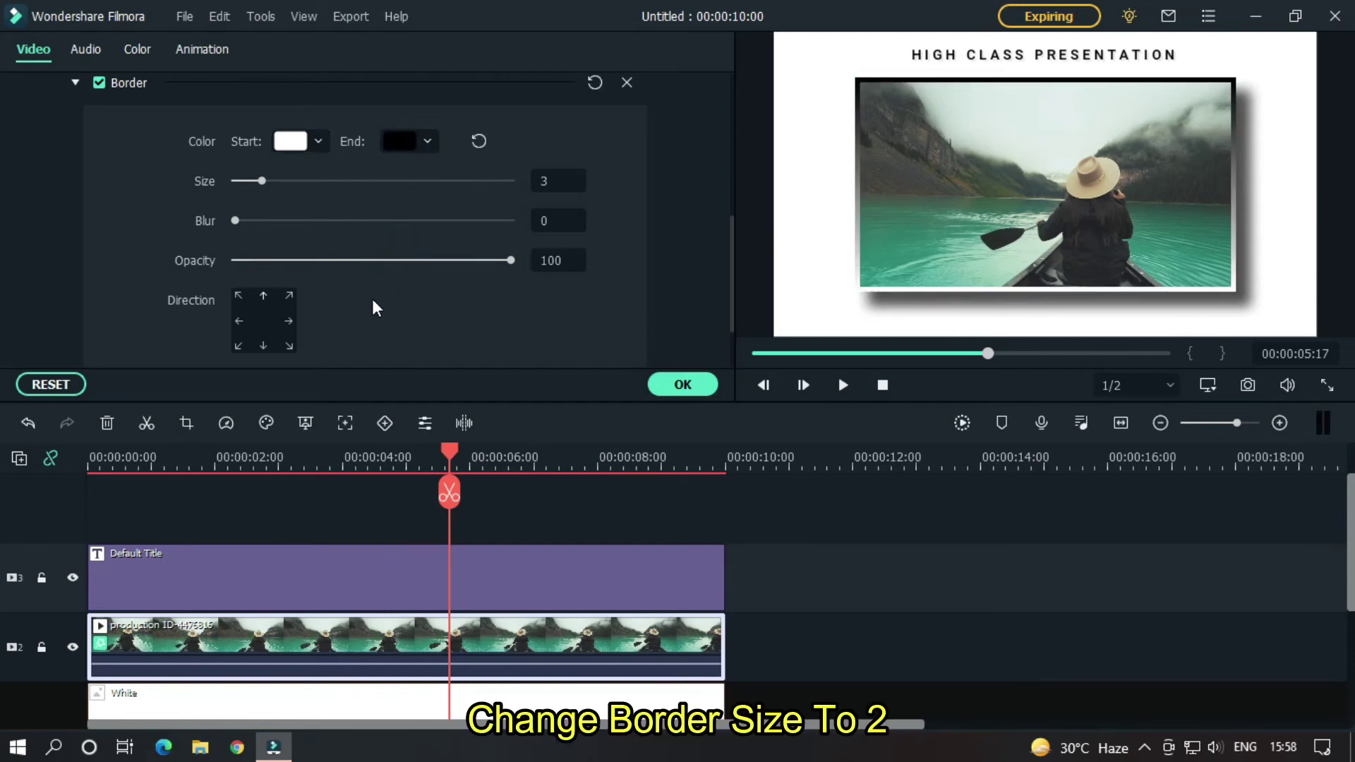
left_click(558, 182)
type("12")
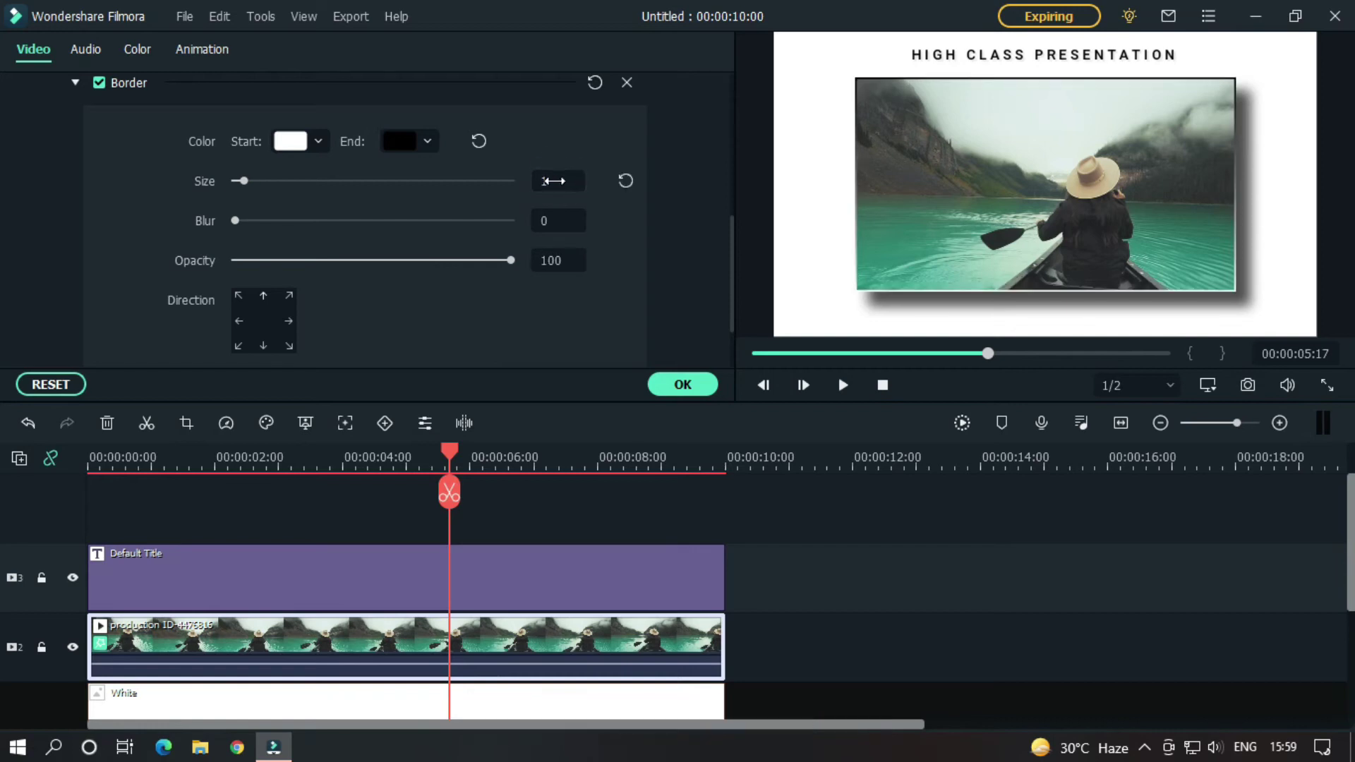
key("Return")
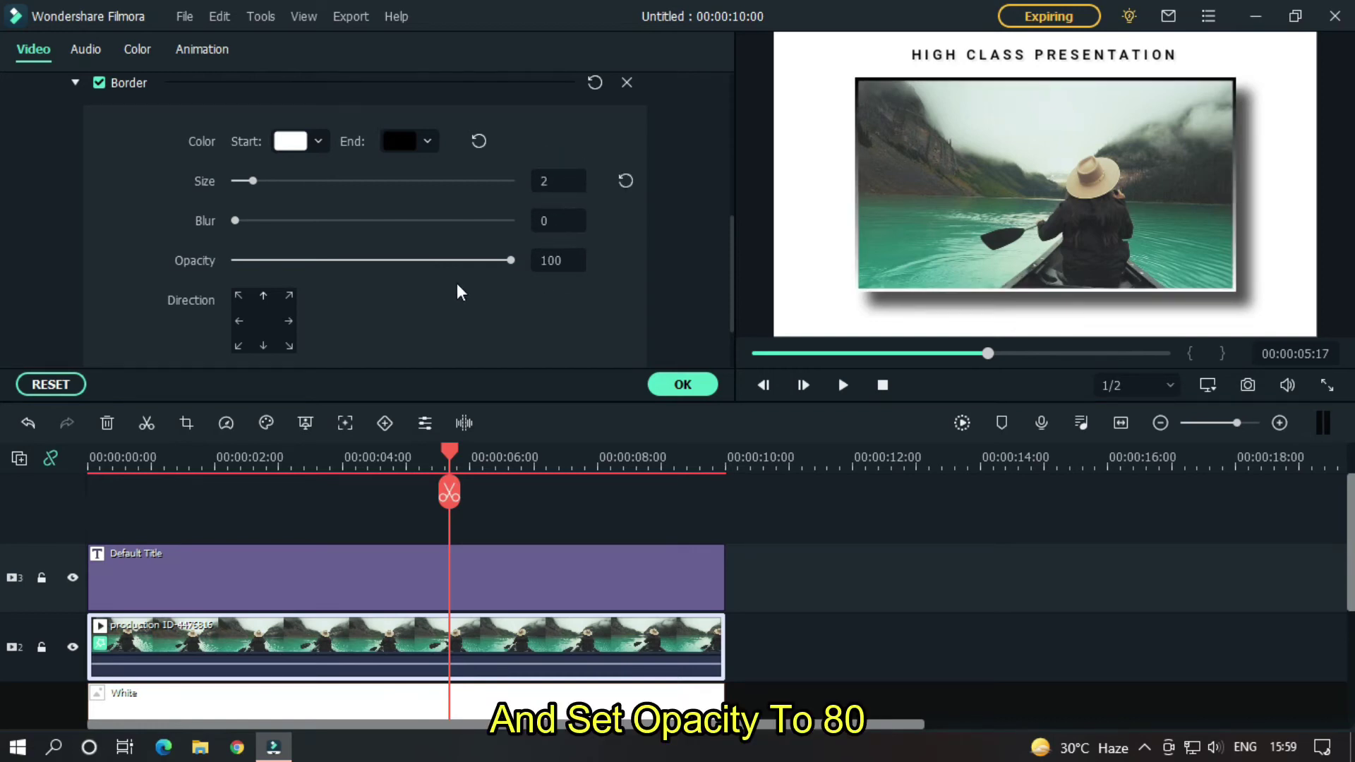
left_click(559, 264)
type("80")
key("Return")
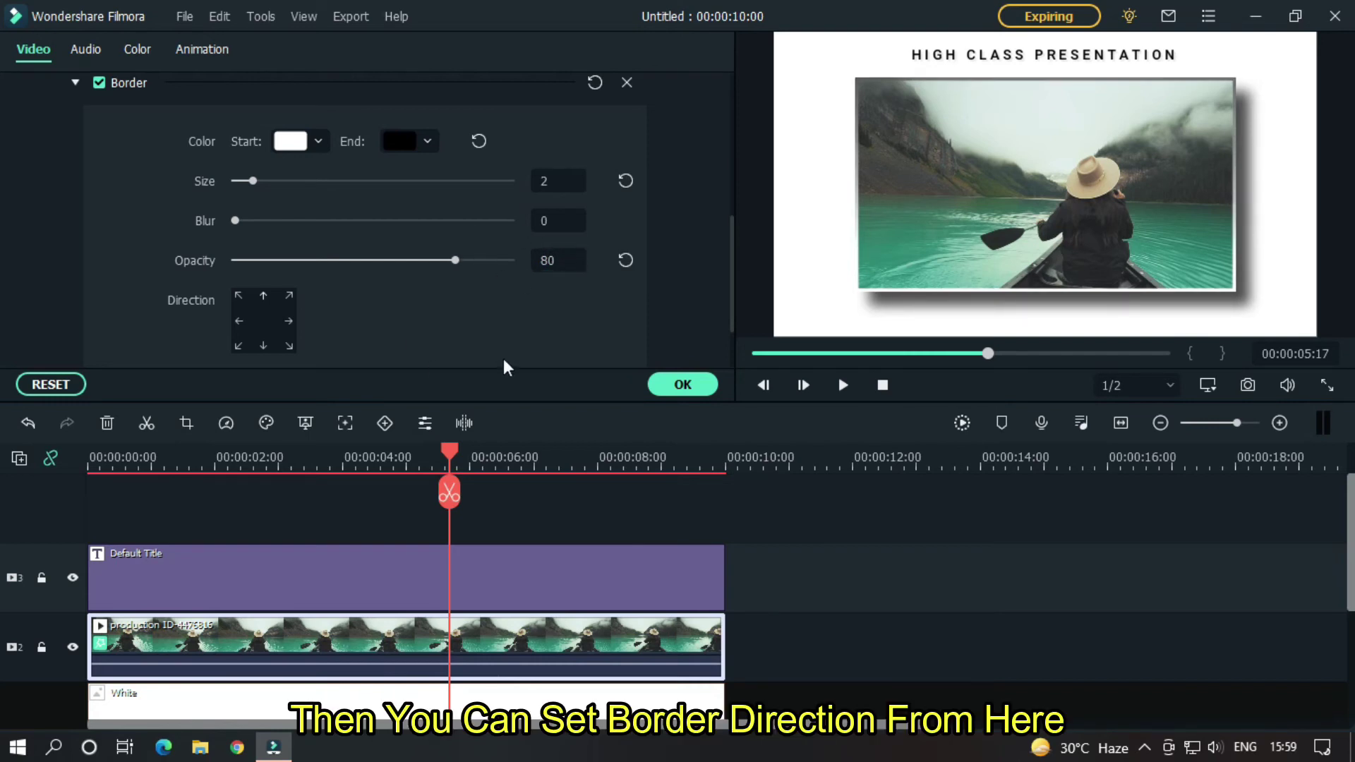
Point the border toward the top-left and raise its opacity to 90.
left_click(289, 347)
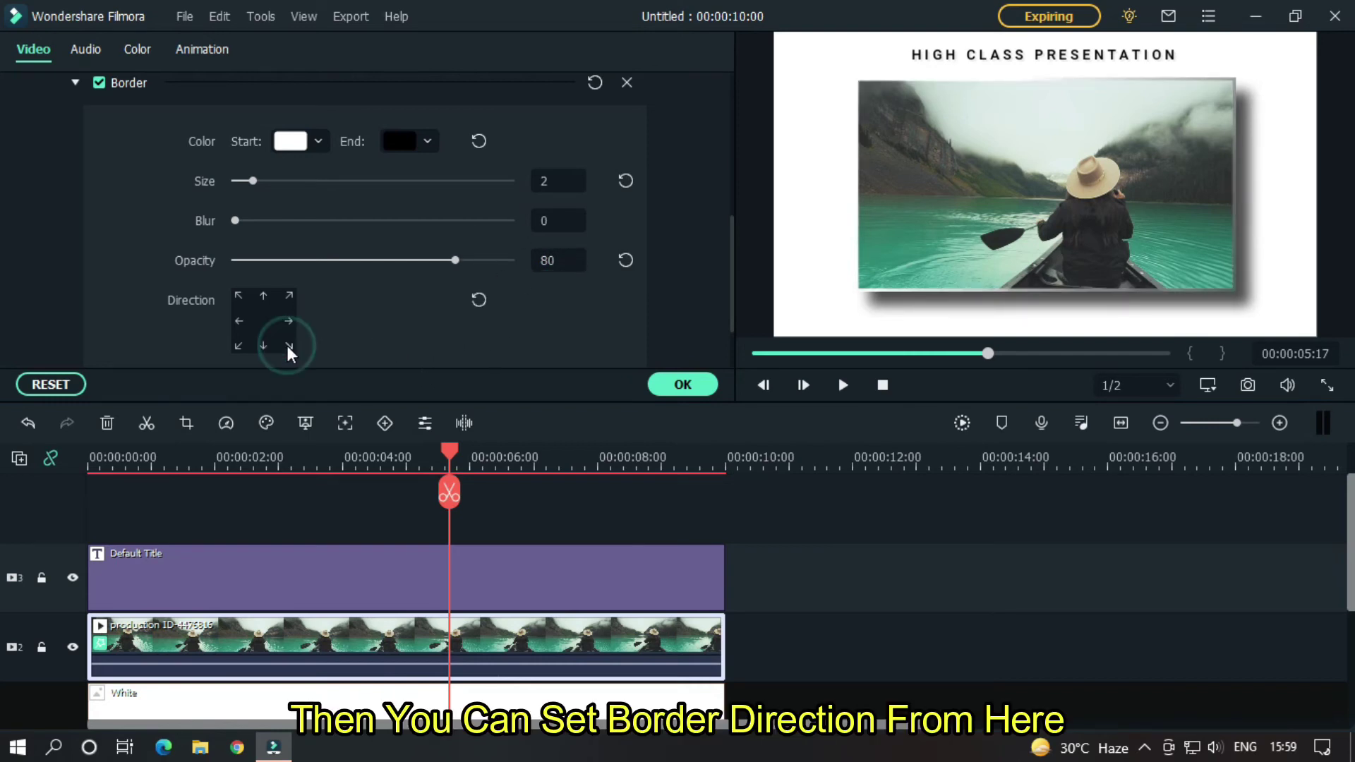
left_click(239, 296)
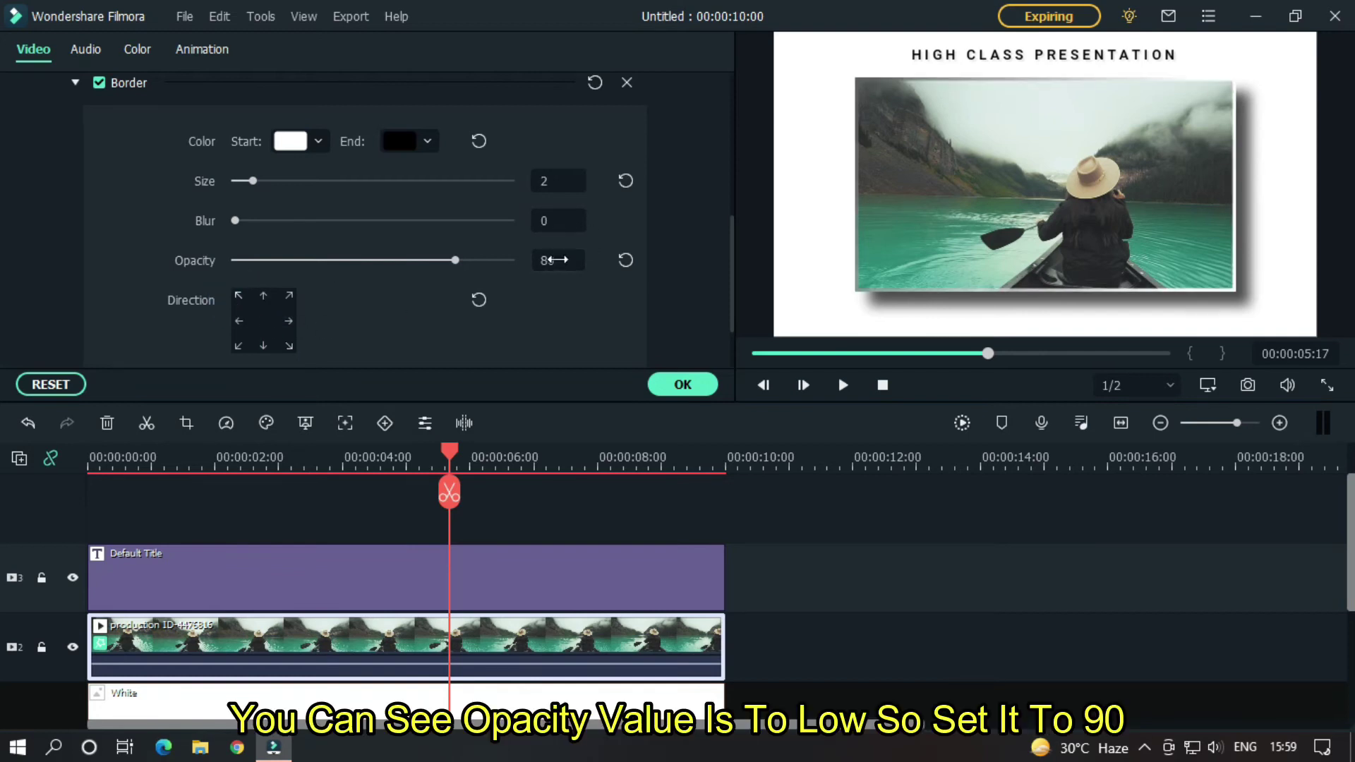
double_click(556, 261)
key("Return")
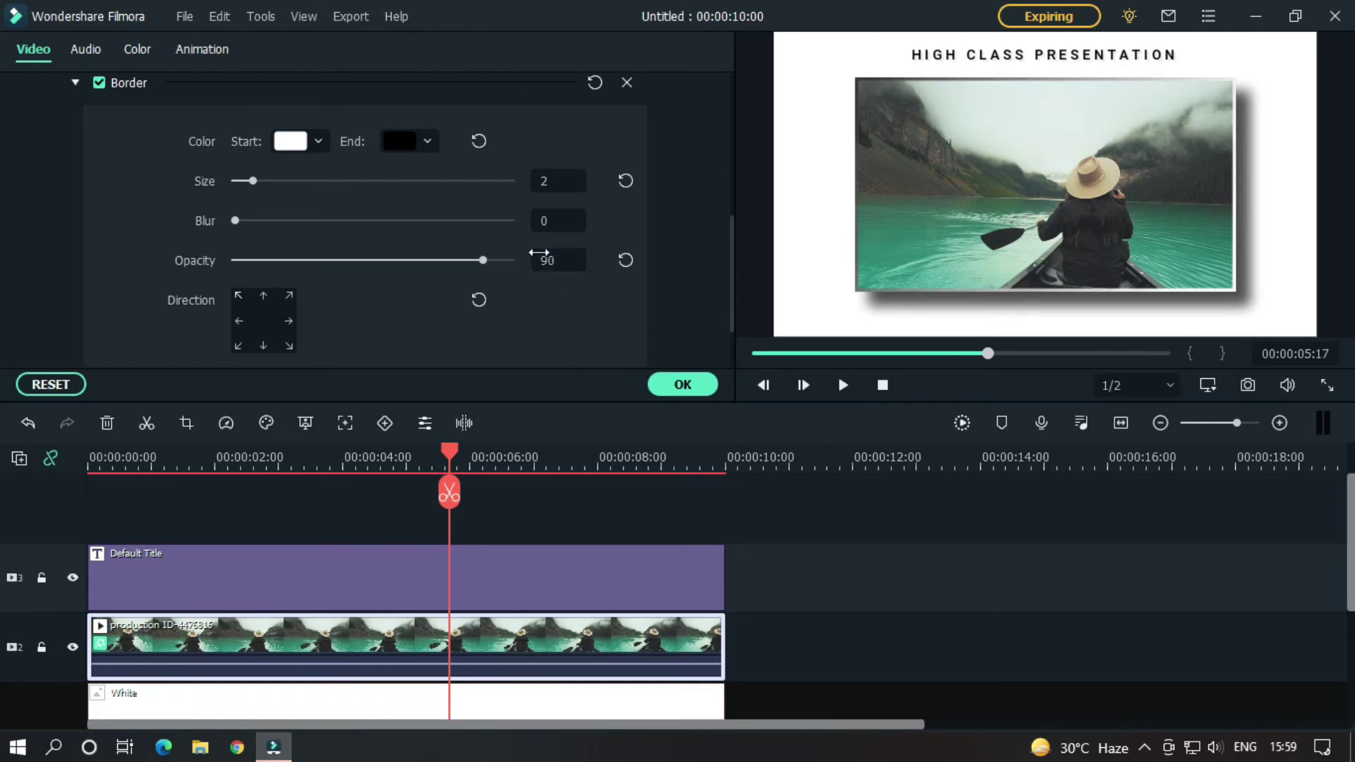
left_click(527, 303)
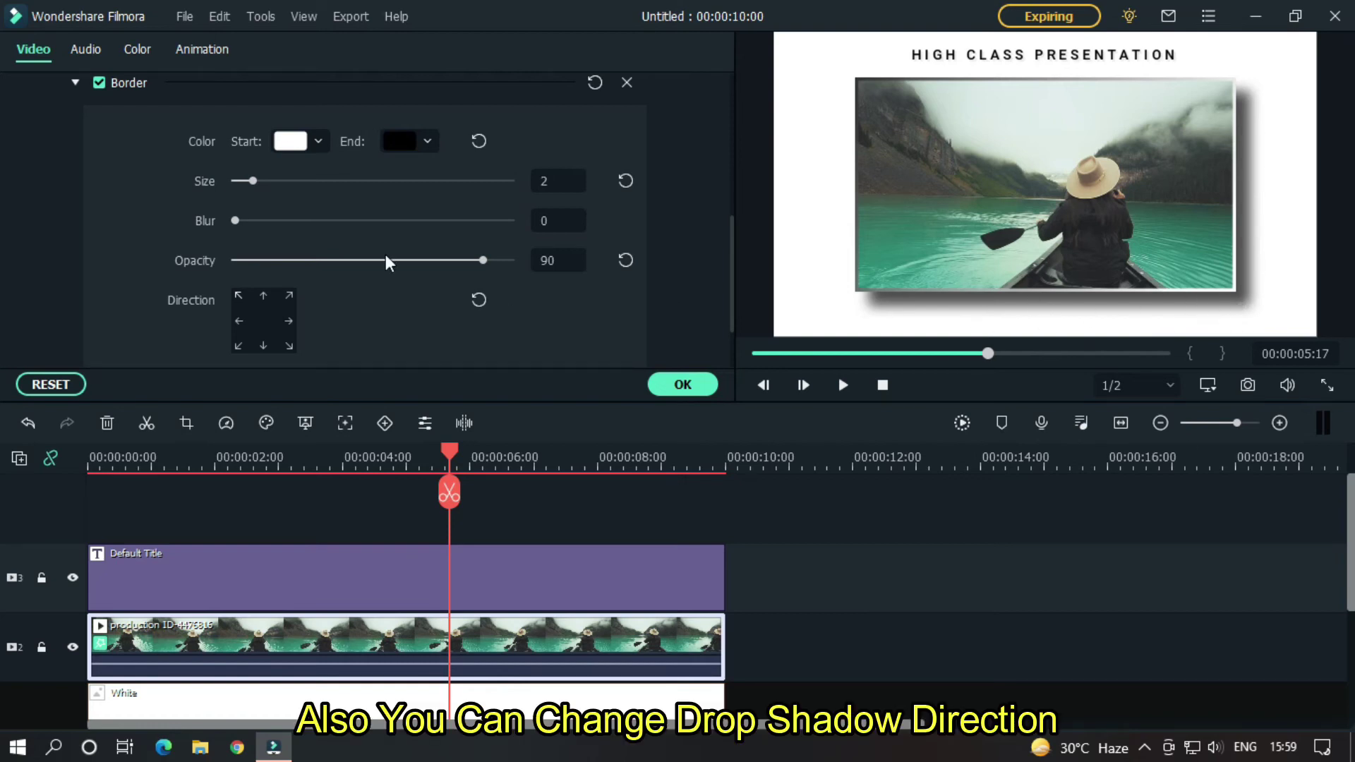
left_click_drag(732, 302, 732, 107)
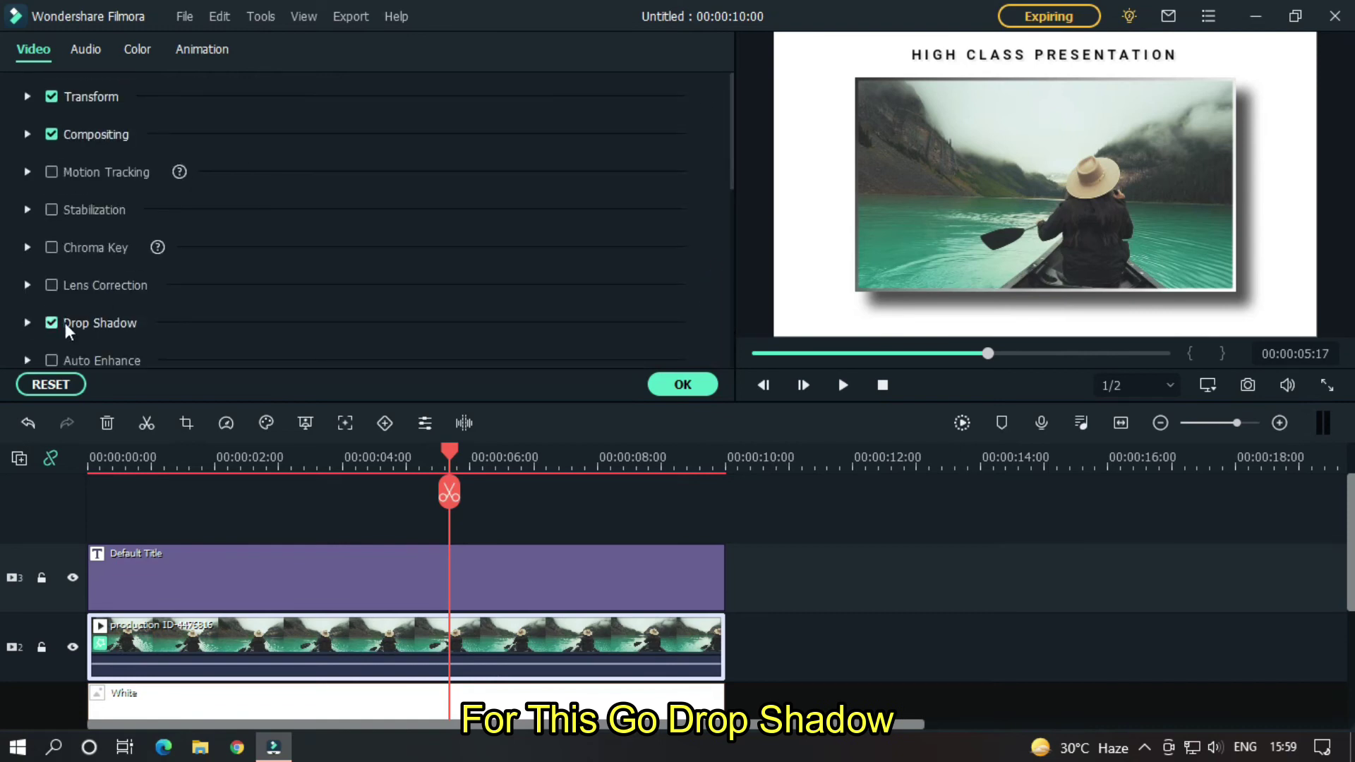
Test several drop shadow directions, leave it at bottom-right, and close the clip settings.
left_click(27, 323)
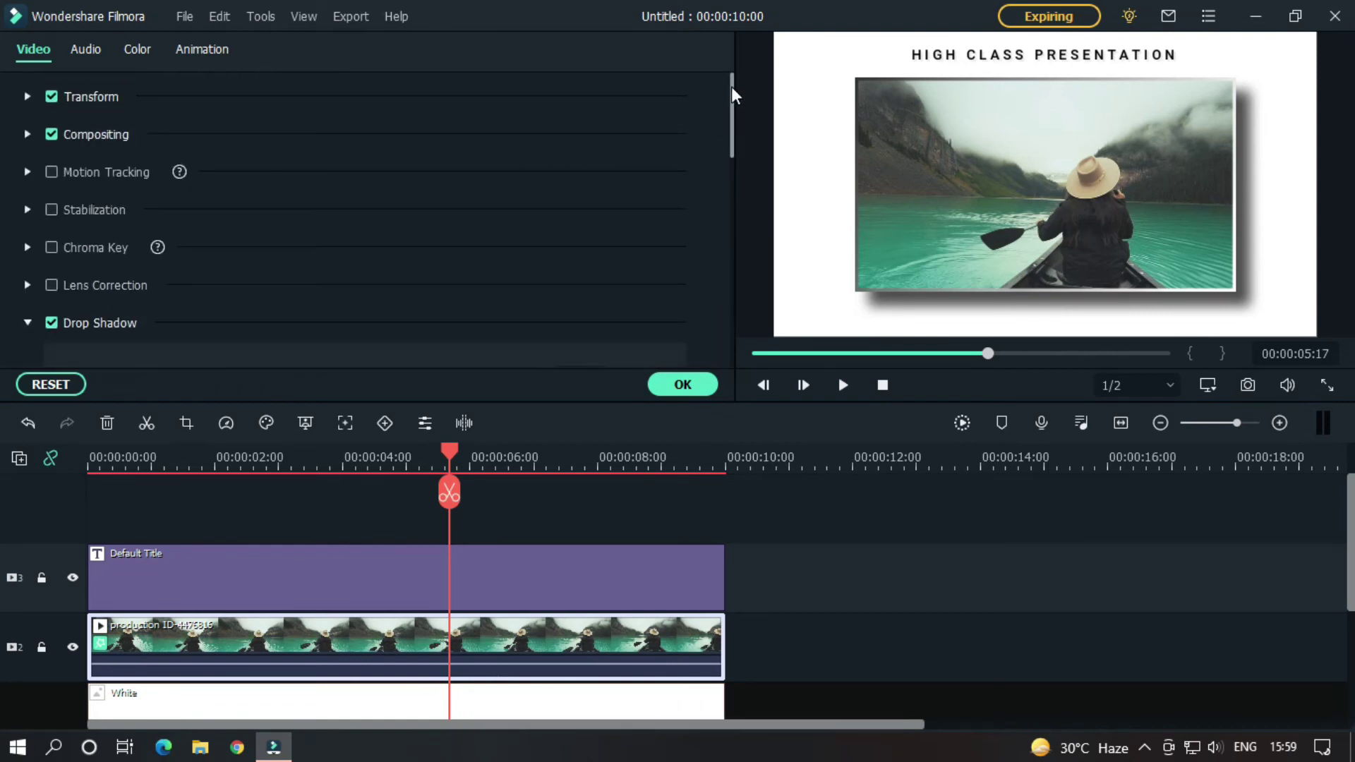
left_click_drag(734, 96, 734, 192)
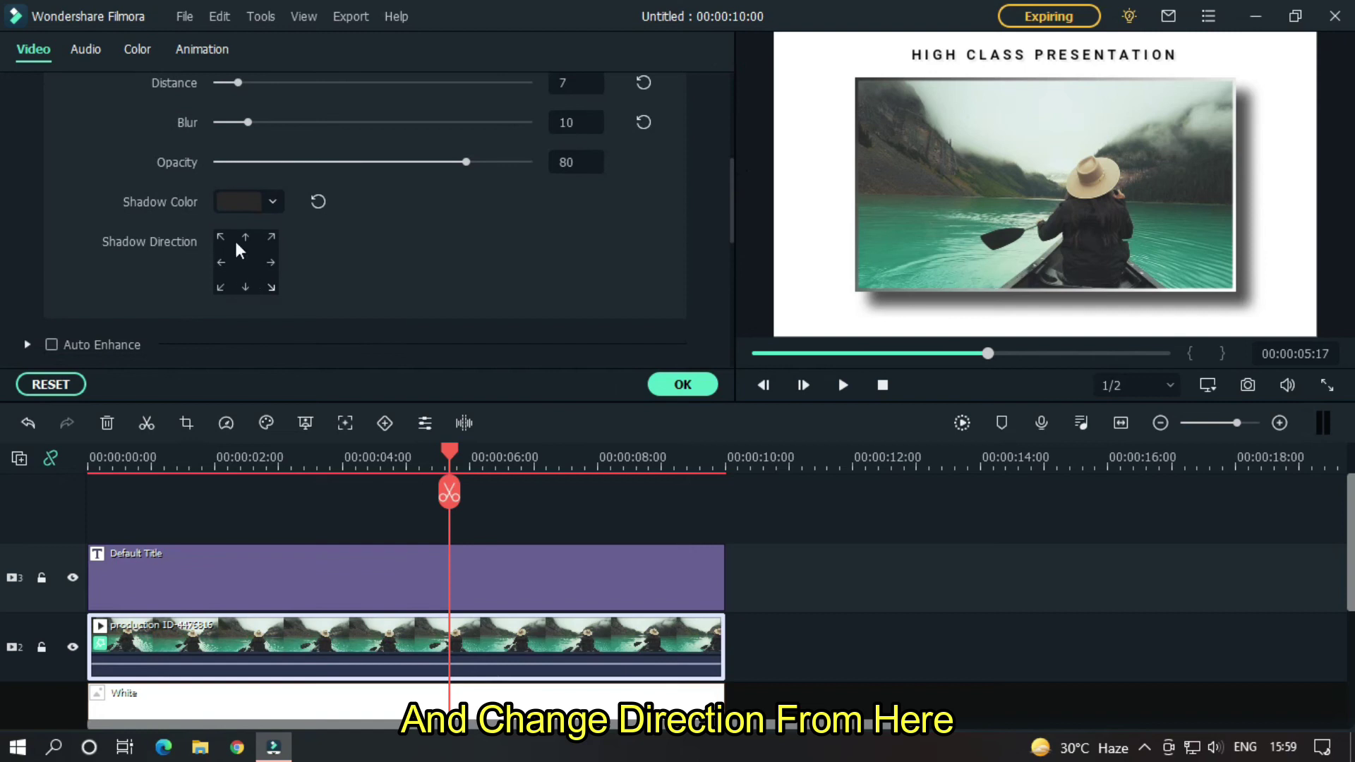
left_click(222, 239)
left_click(221, 289)
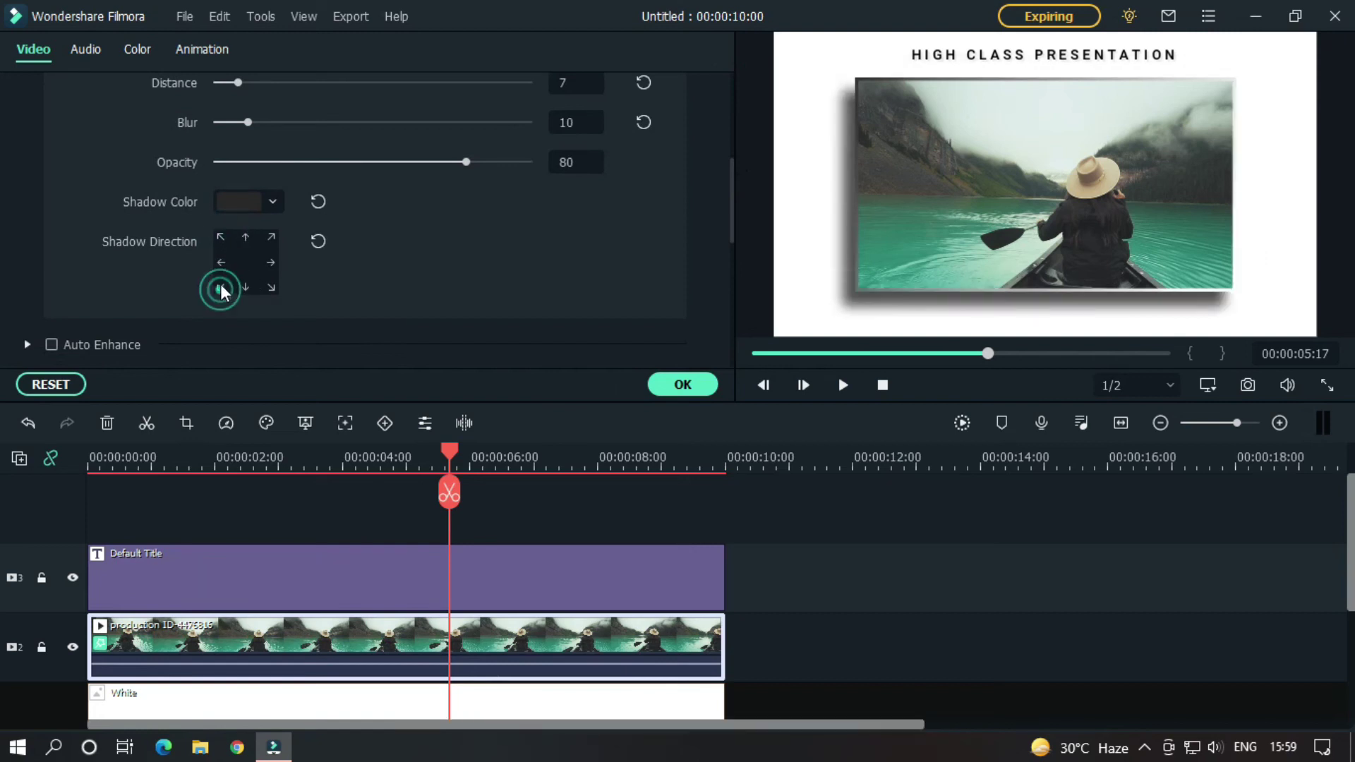
left_click(219, 263)
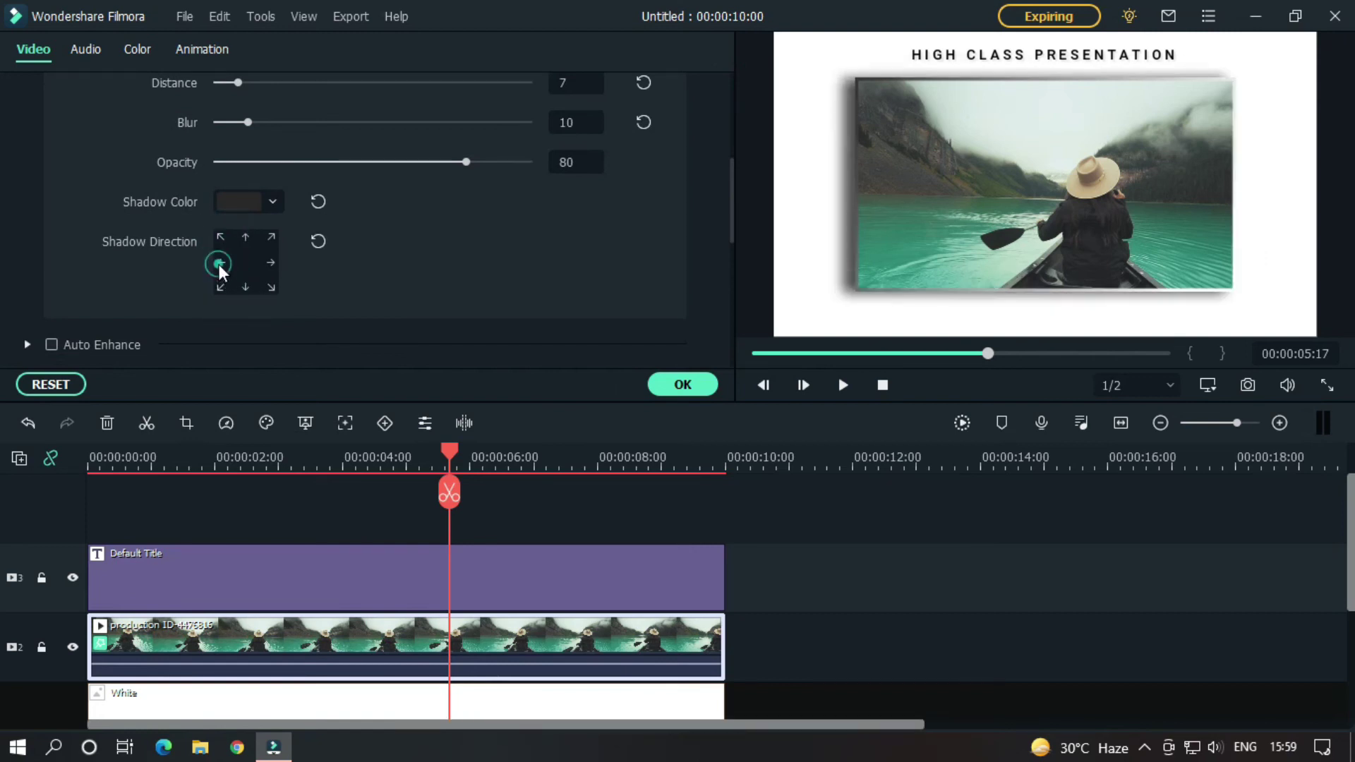
left_click(271, 262)
left_click(272, 288)
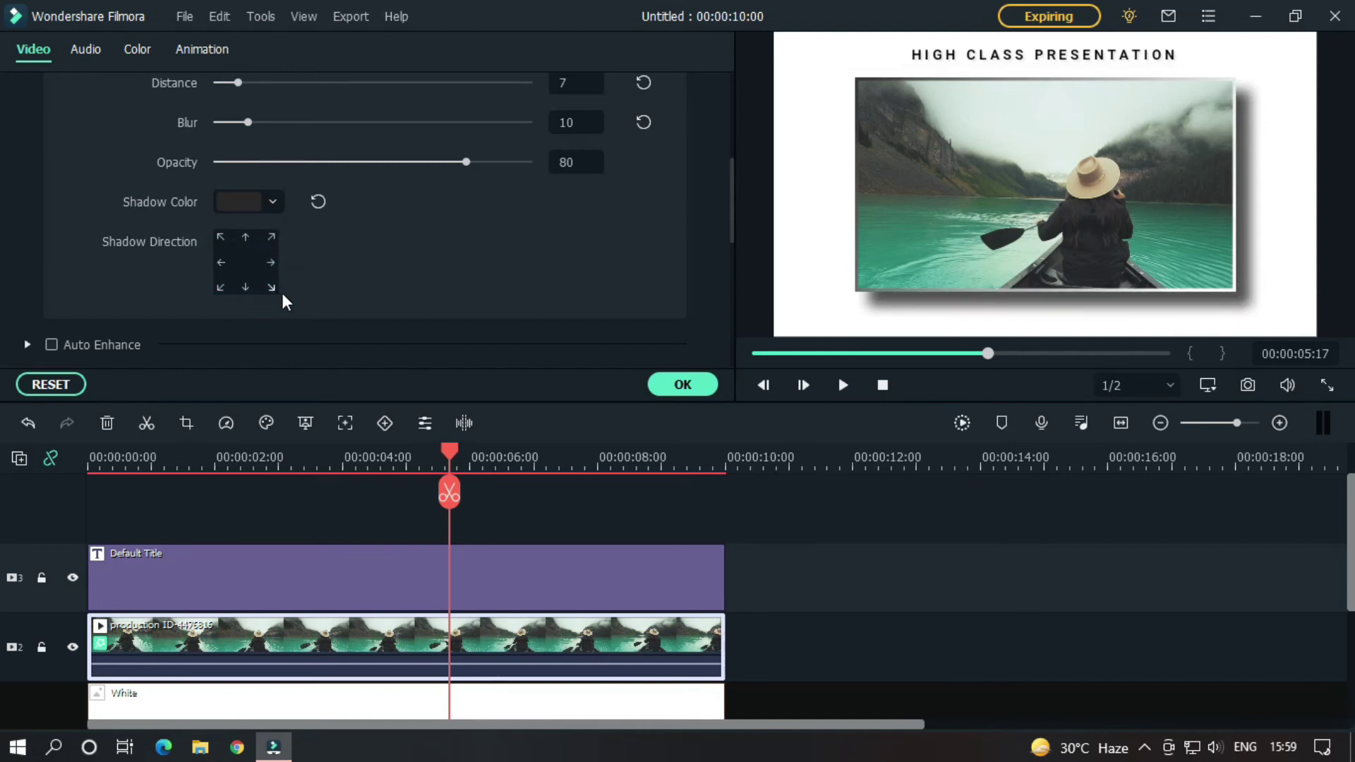
left_click(683, 384)
left_click(972, 612)
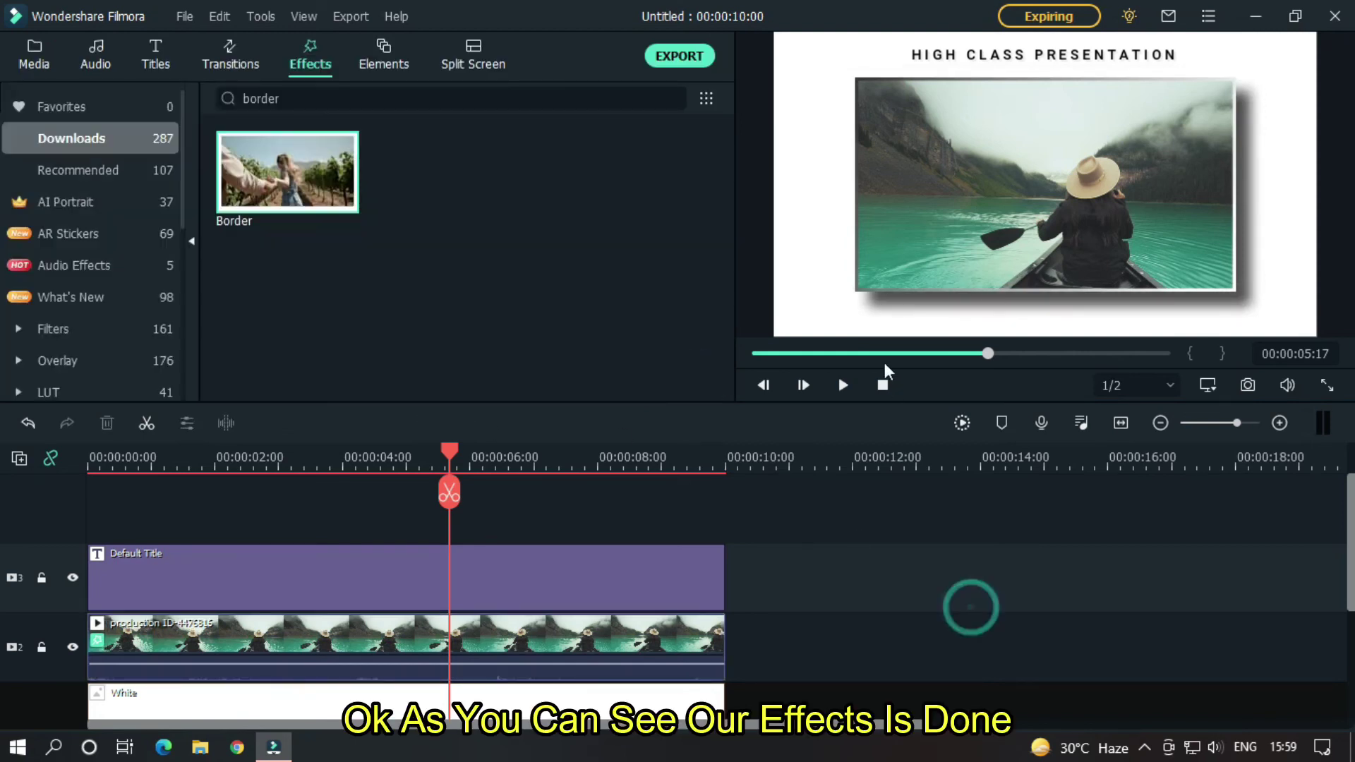
Play back the finished presentation, then open MP4 export and rename the output '3d Pres'.
left_click(127, 456)
key("space")
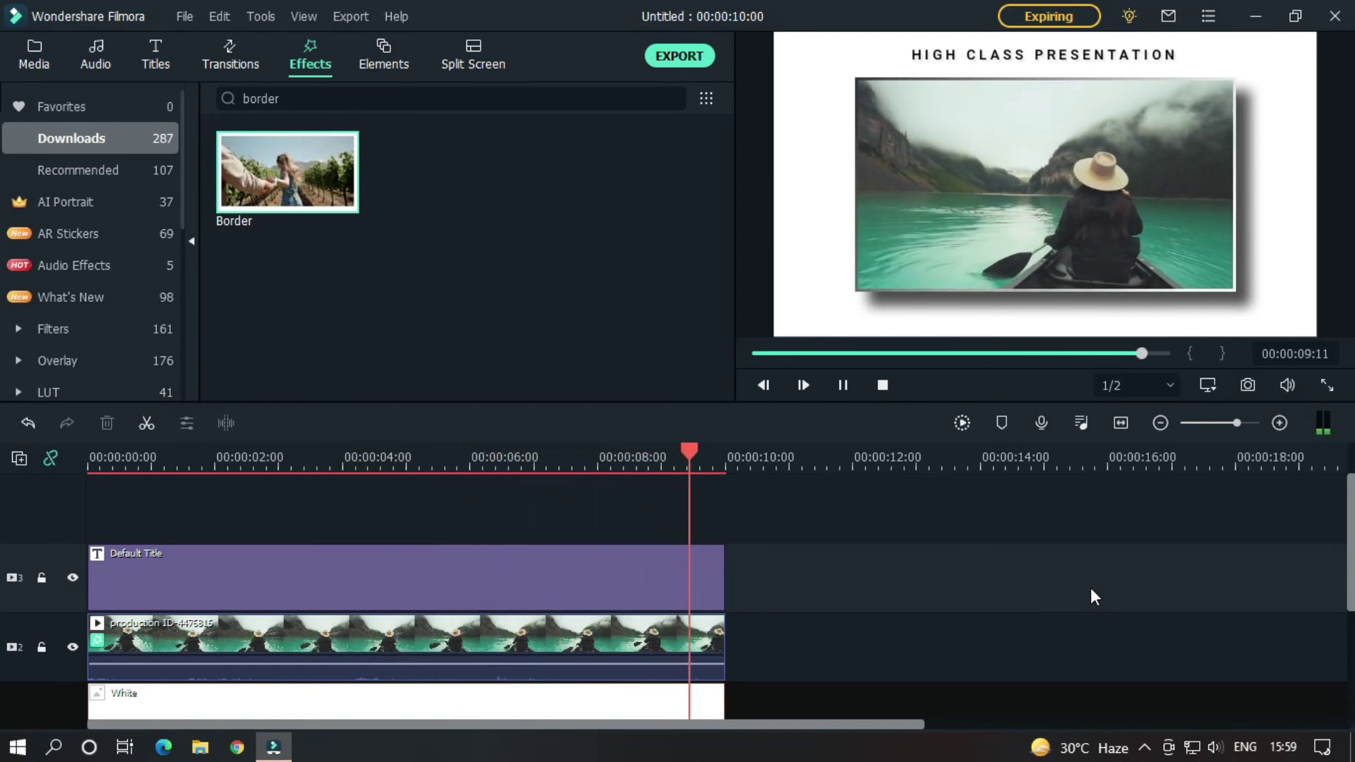
key("space")
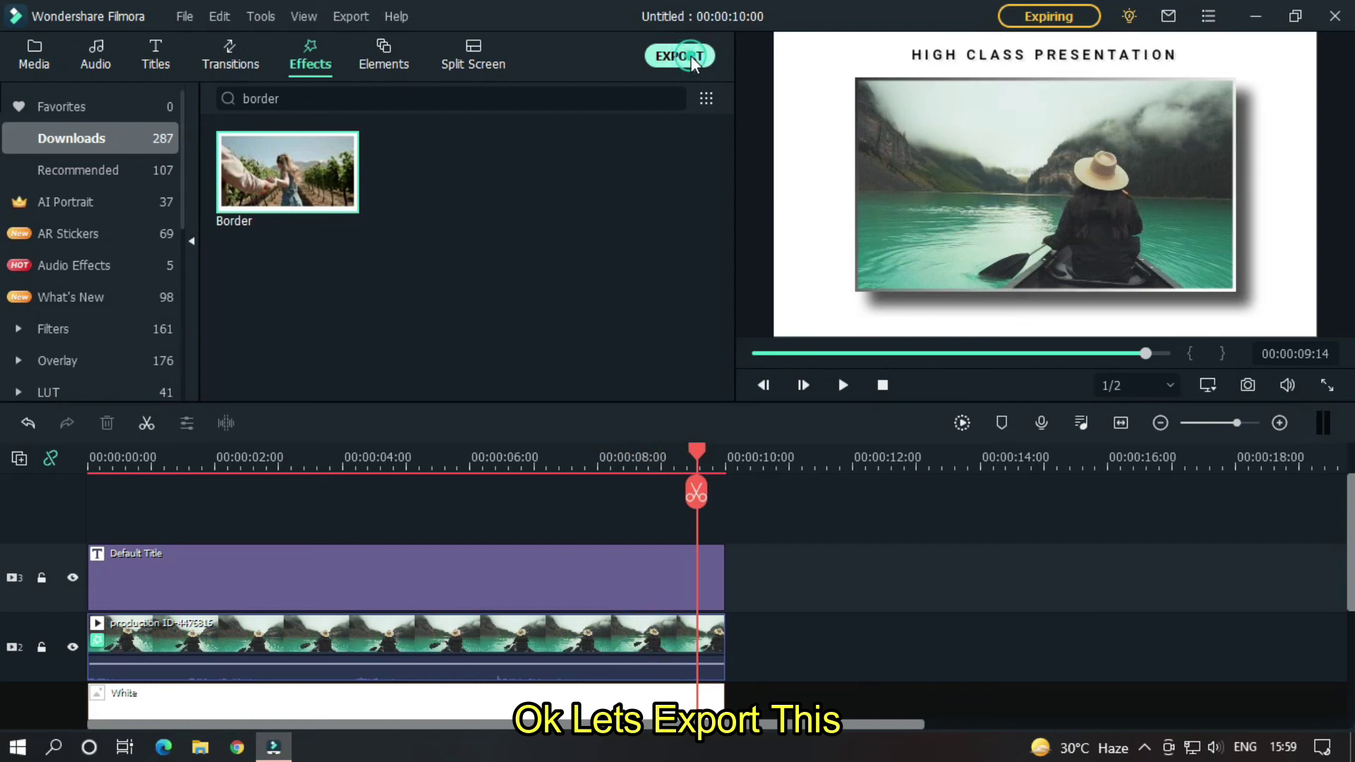
left_click(691, 57)
left_click(748, 161)
type("3d Pres")
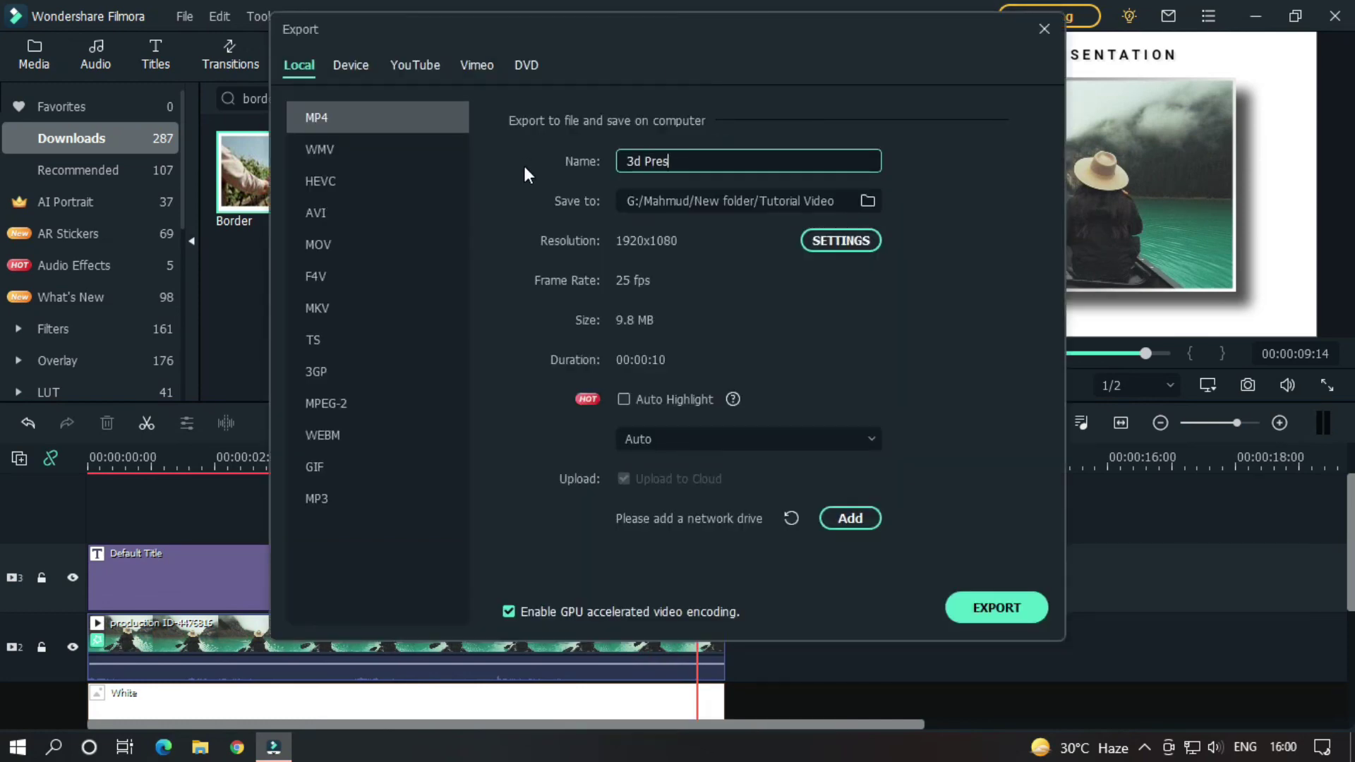
type("entation")
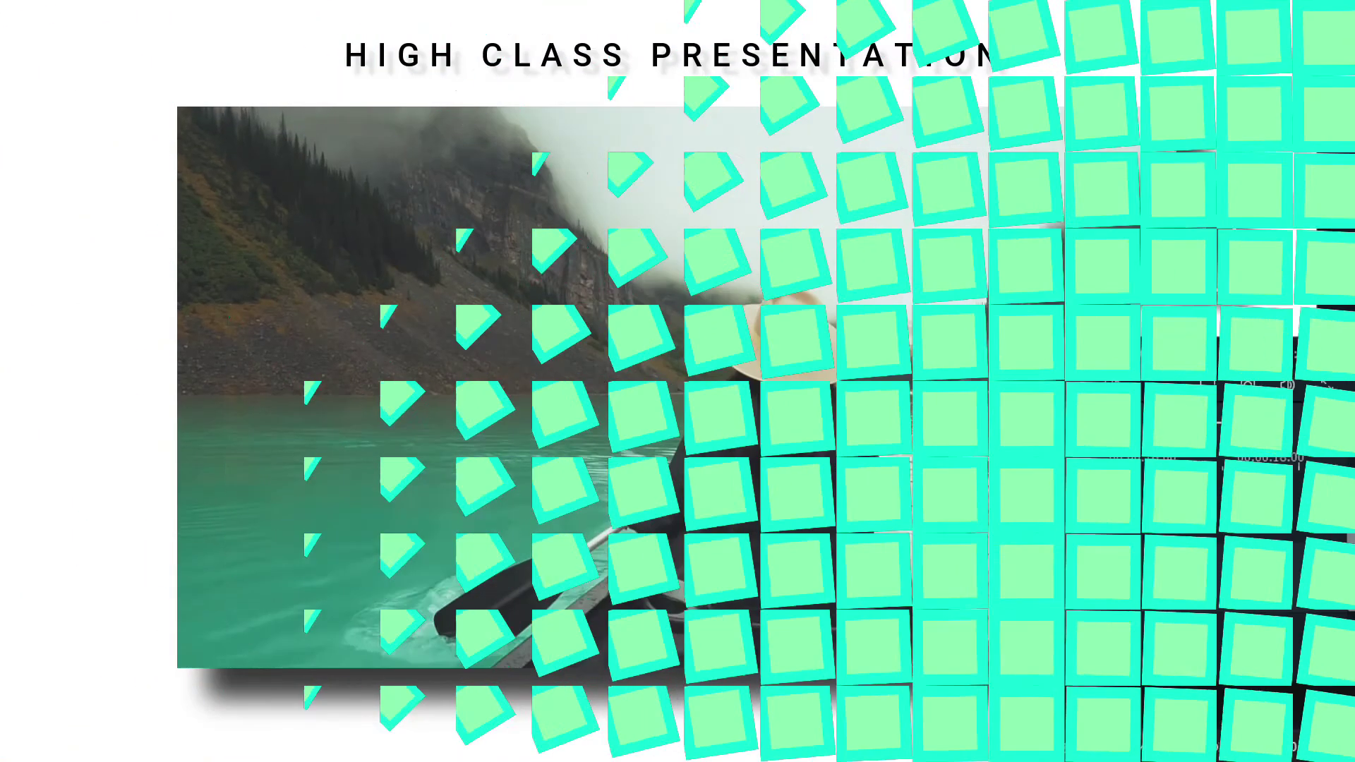